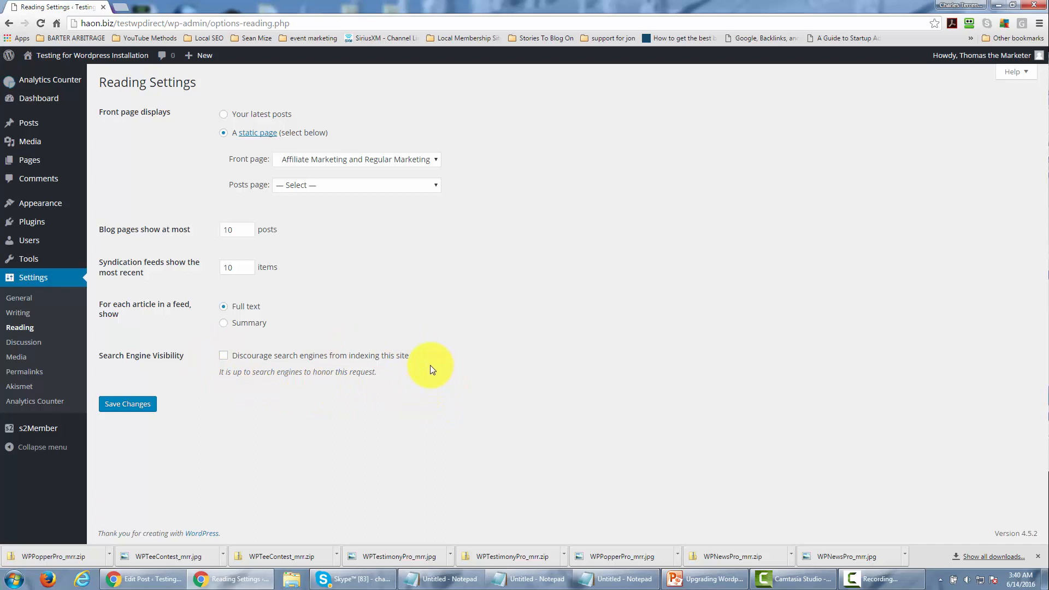
# Discourage search engines from indexing this site and save the reading settings
pyautogui.click(224, 355)
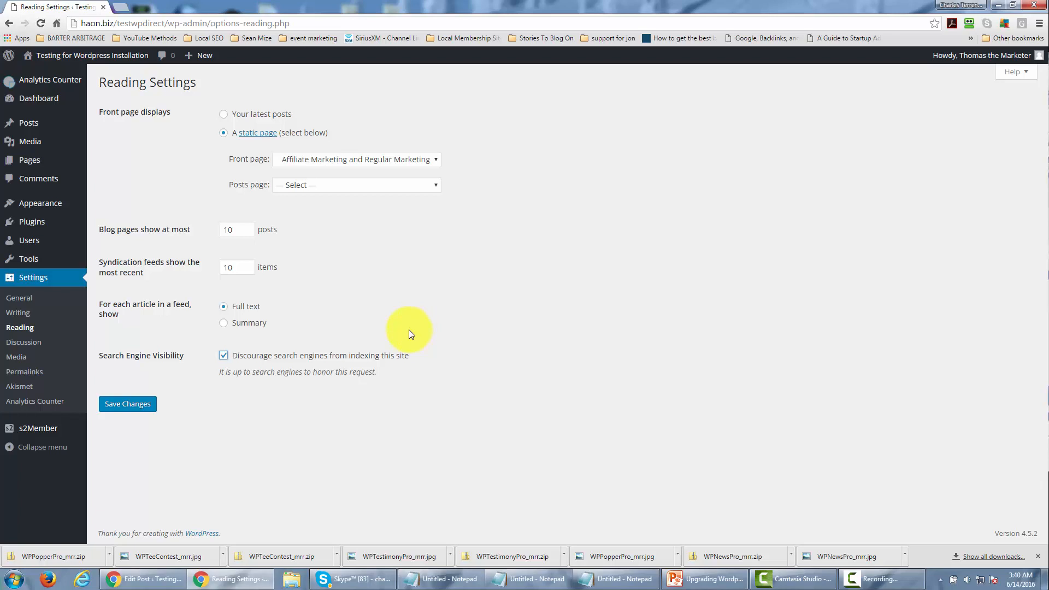
pyautogui.click(126, 405)
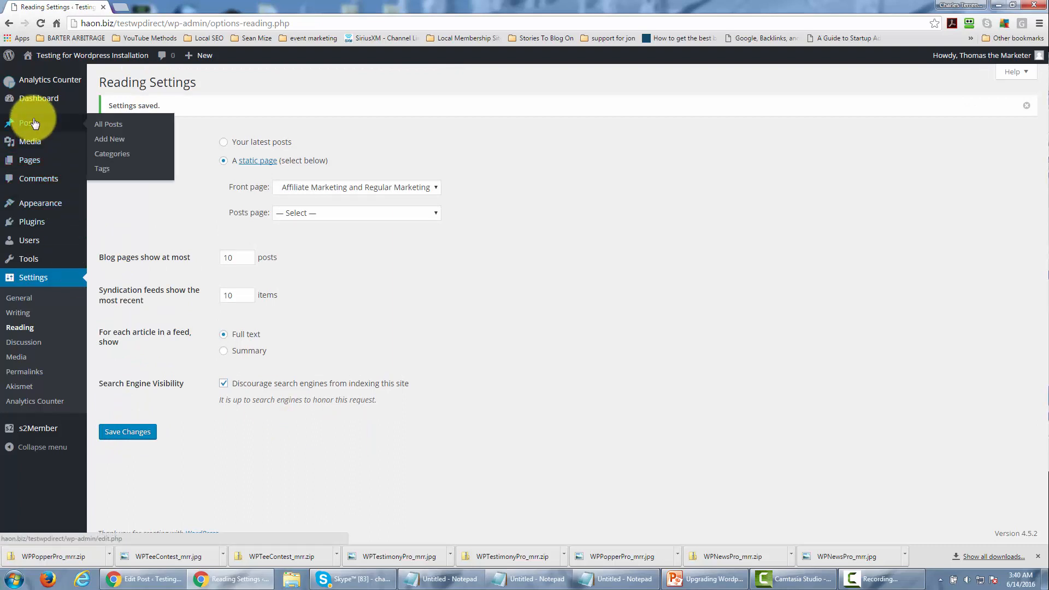
# Add a new post titled "Month One" and publish it
pyautogui.moveTo(34, 169)
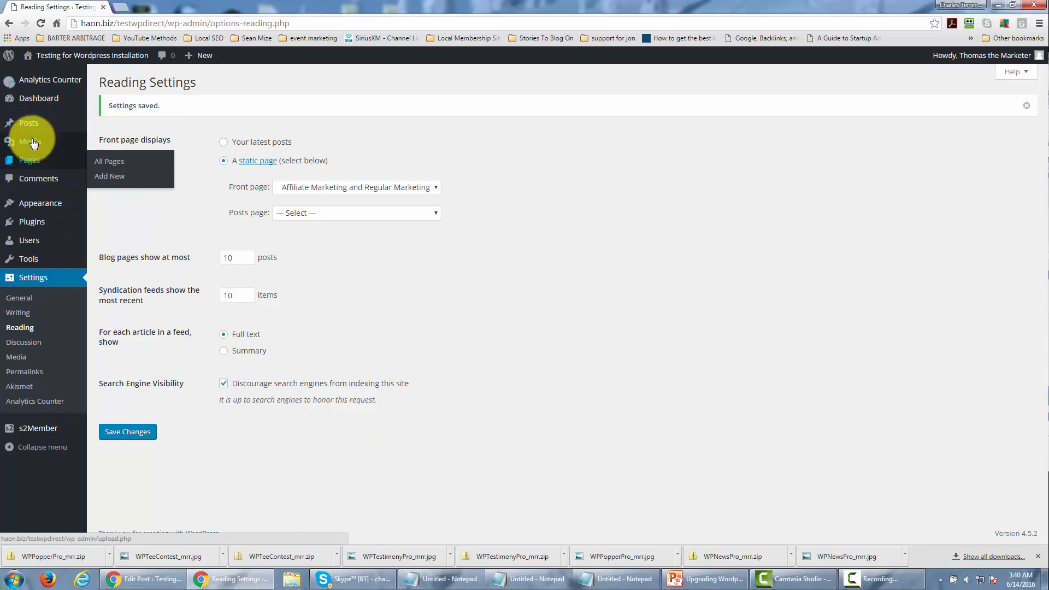
pyautogui.moveTo(34, 129)
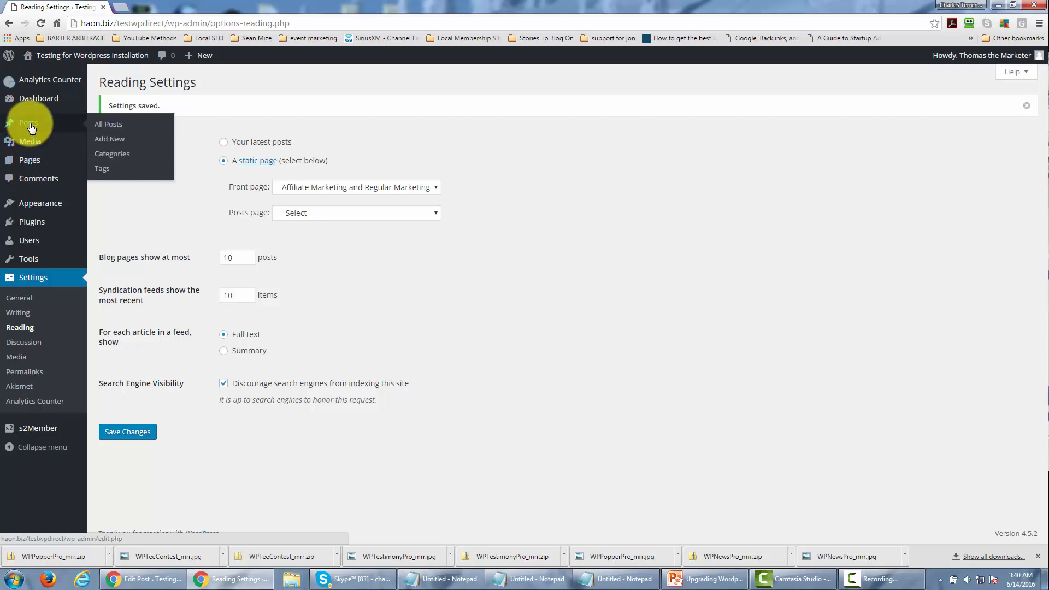
pyautogui.click(112, 126)
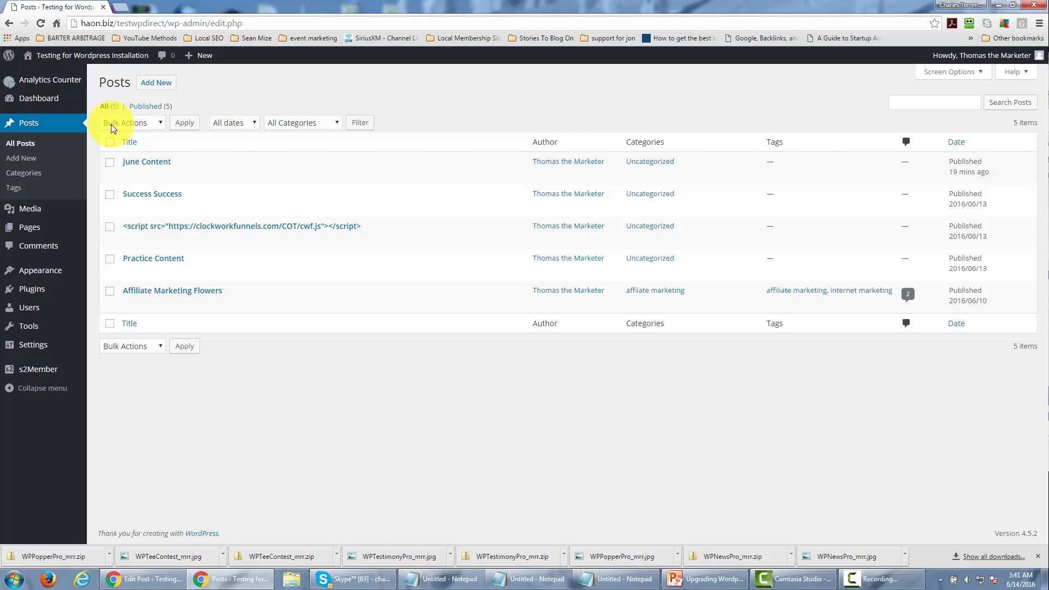
pyautogui.click(162, 86)
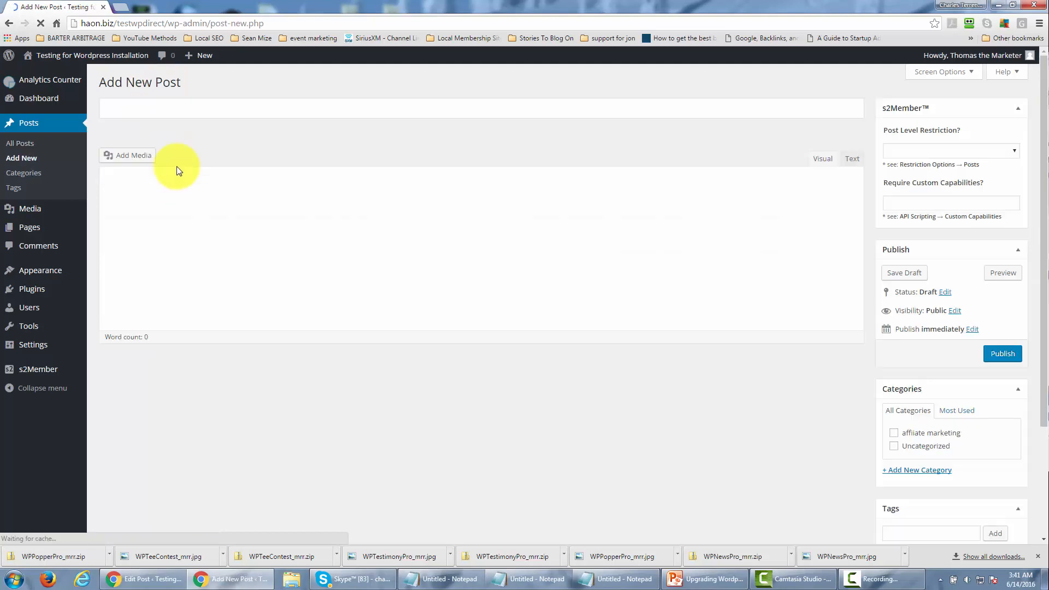
pyautogui.click(172, 108)
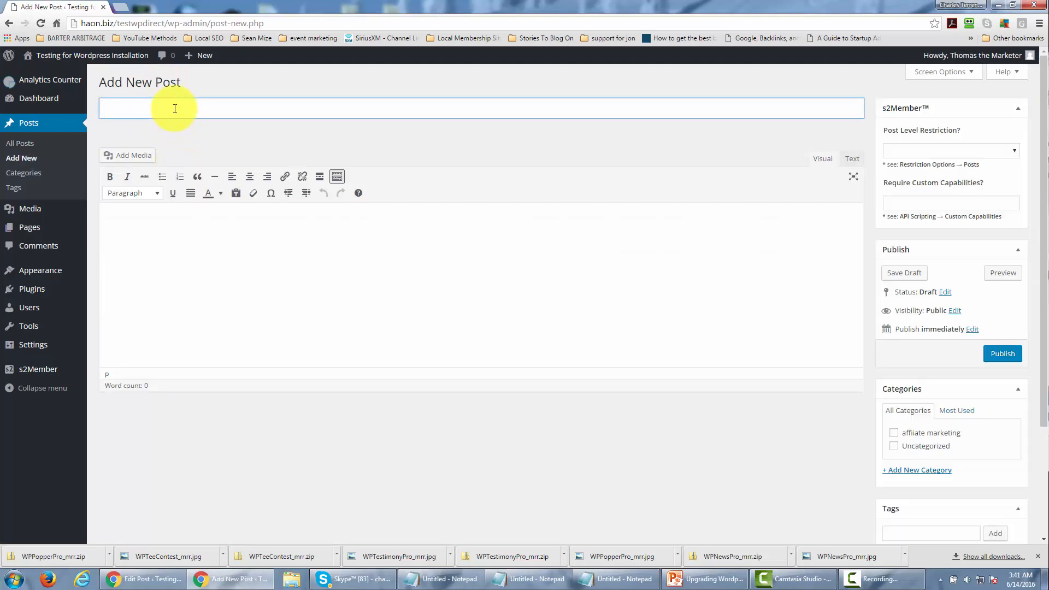
pyautogui.write('Month One')
pyautogui.click(1001, 361)
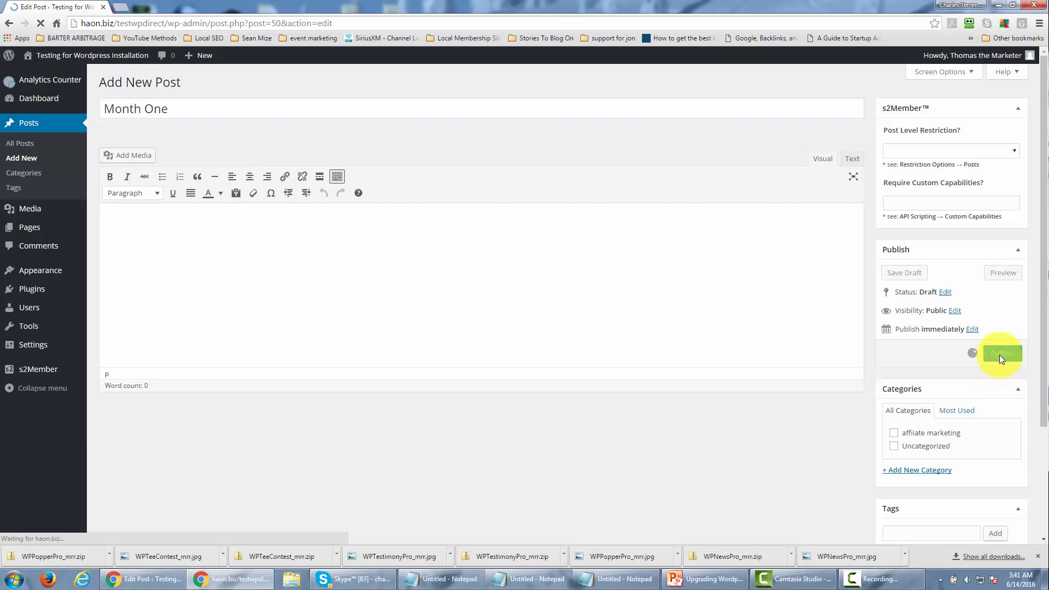
# Restrict the Month One post to "Require Level #1 (or higher)" in s2Member and update the post
pyautogui.click(1013, 184)
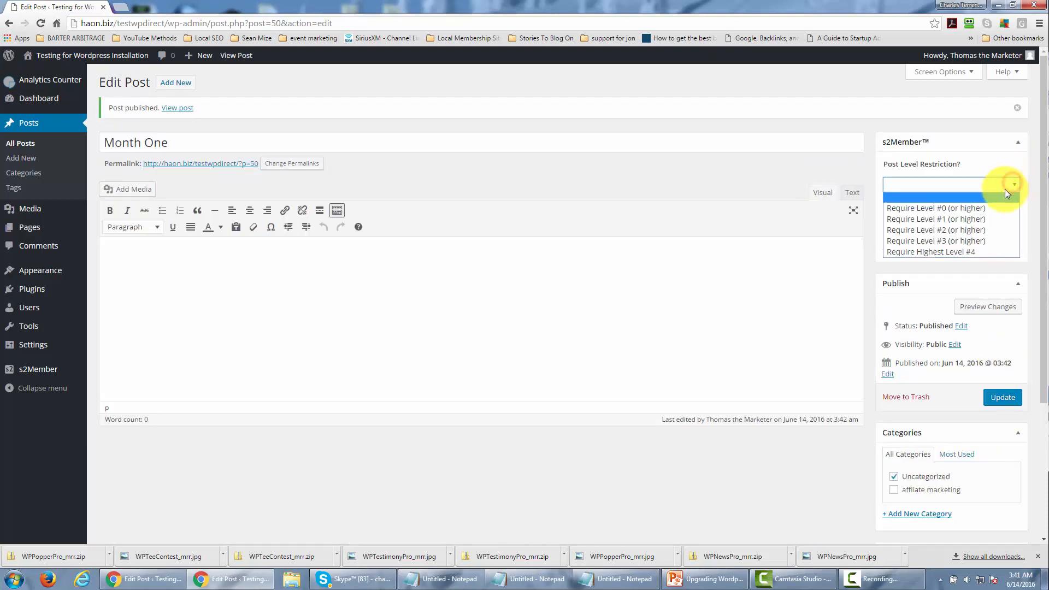
pyautogui.click(995, 218)
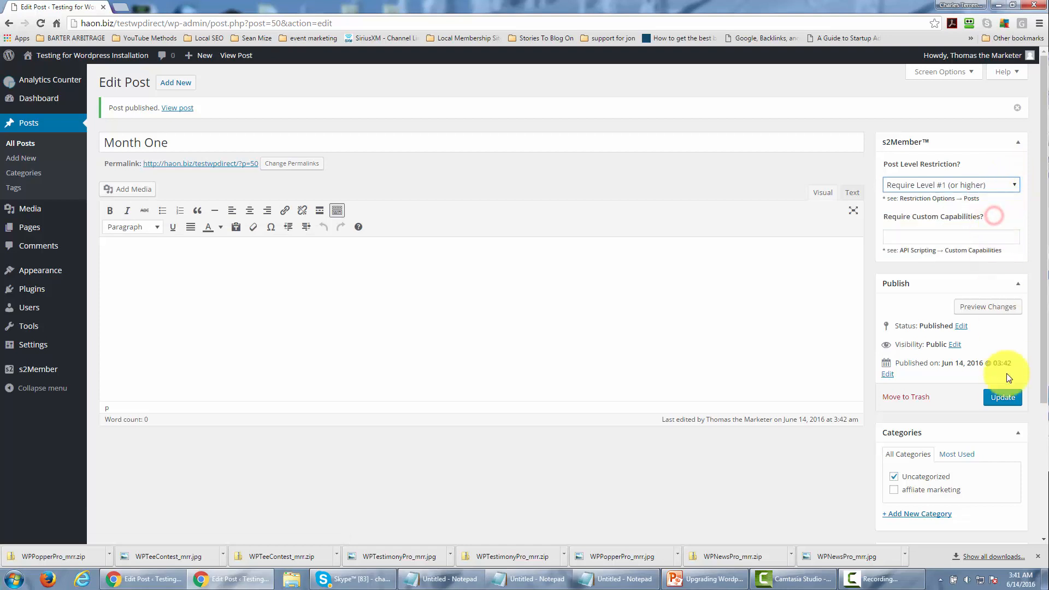
pyautogui.click(1003, 398)
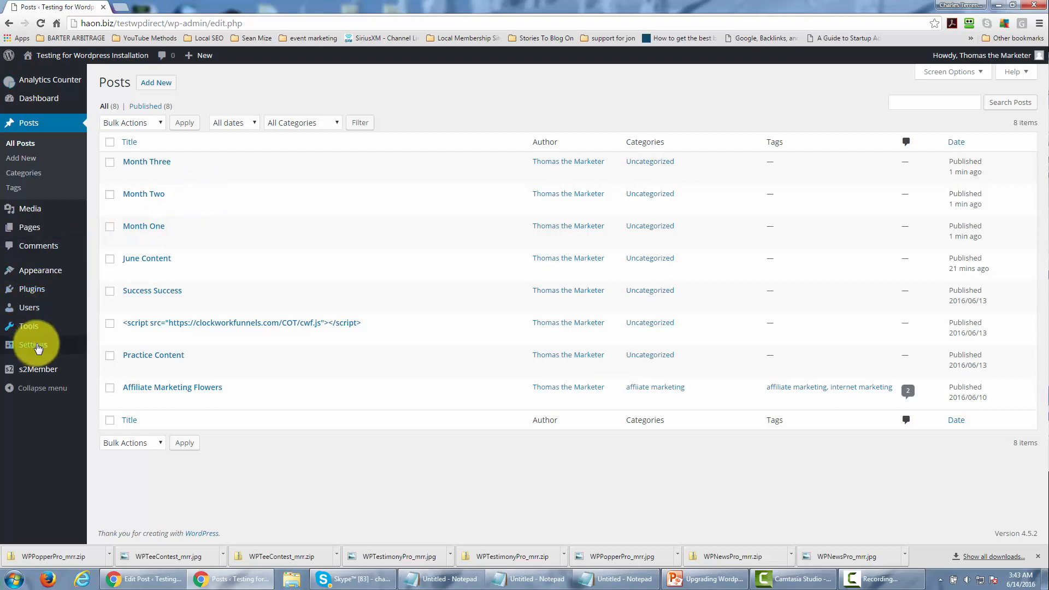
# Change the site's permalink structure to Post name and save the change
pyautogui.moveTo(38, 349)
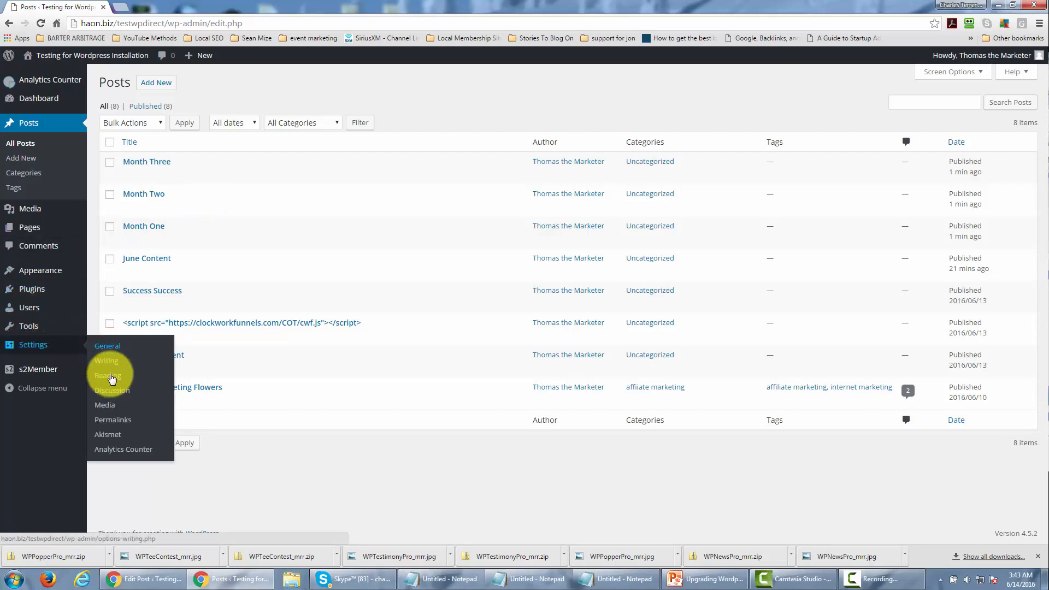
pyautogui.click(113, 420)
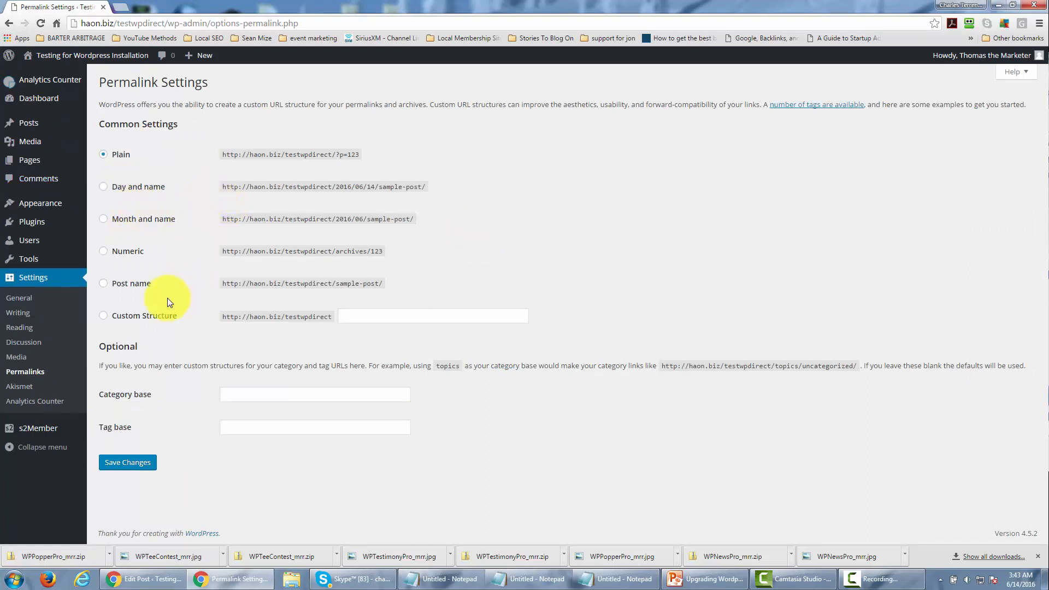
pyautogui.click(104, 284)
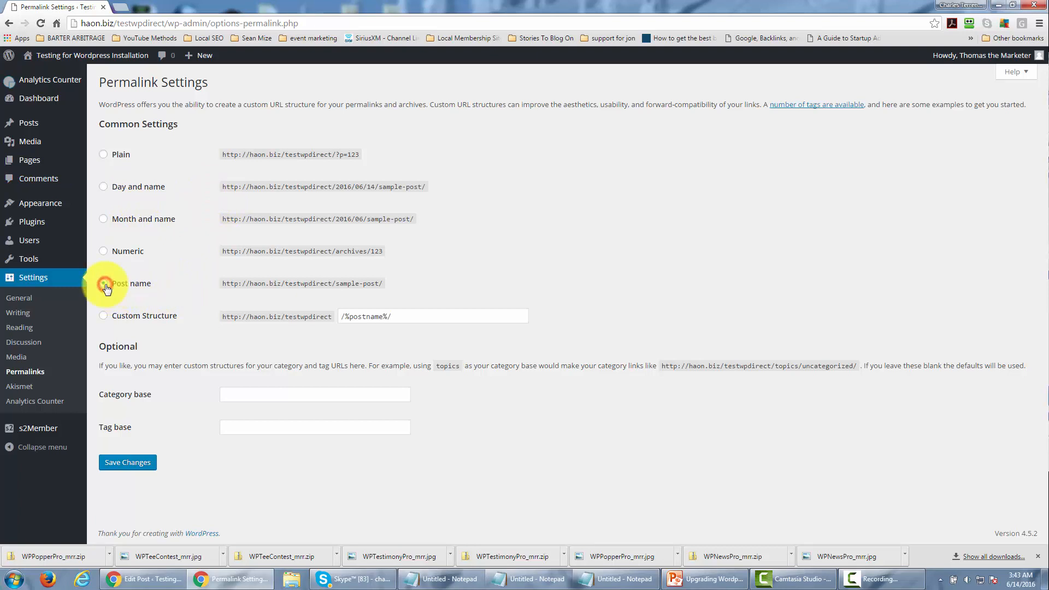
pyautogui.click(129, 464)
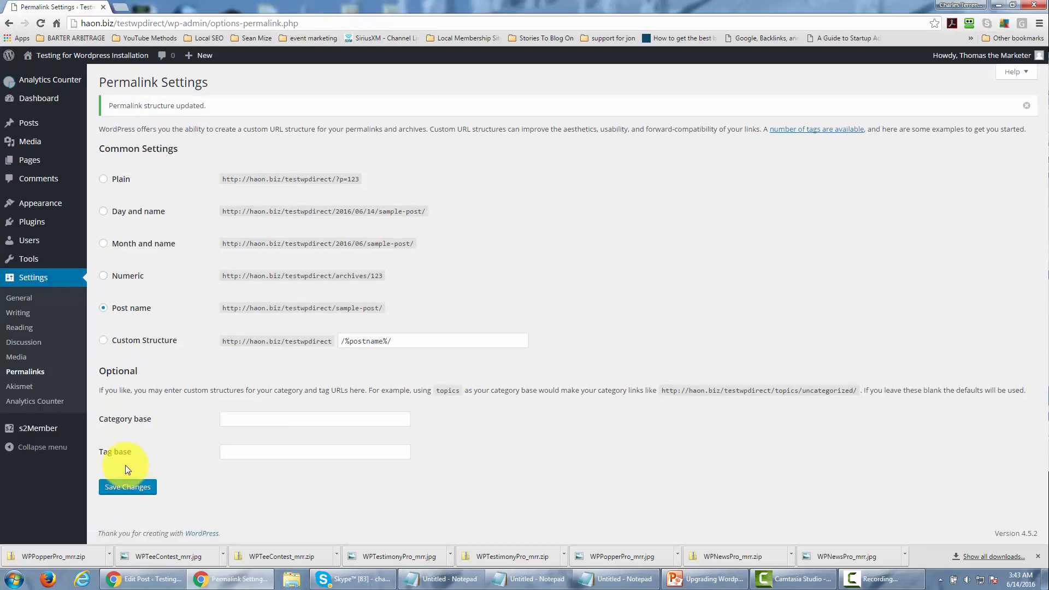
# Open the Month One post for editing and extend its title to "Month One: CPA Marketing"
pyautogui.moveTo(33, 126)
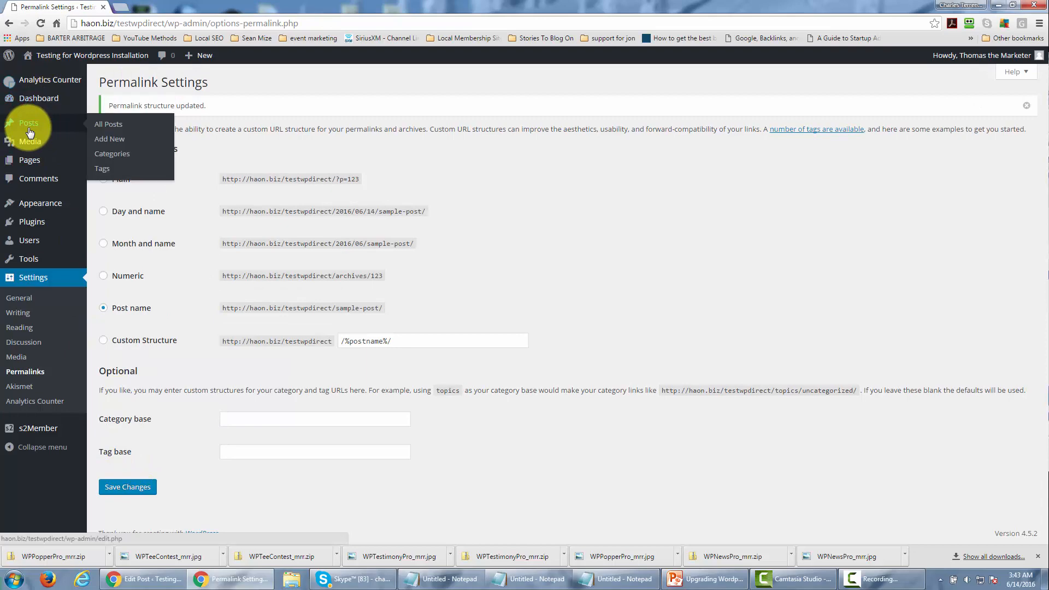
pyautogui.click(105, 127)
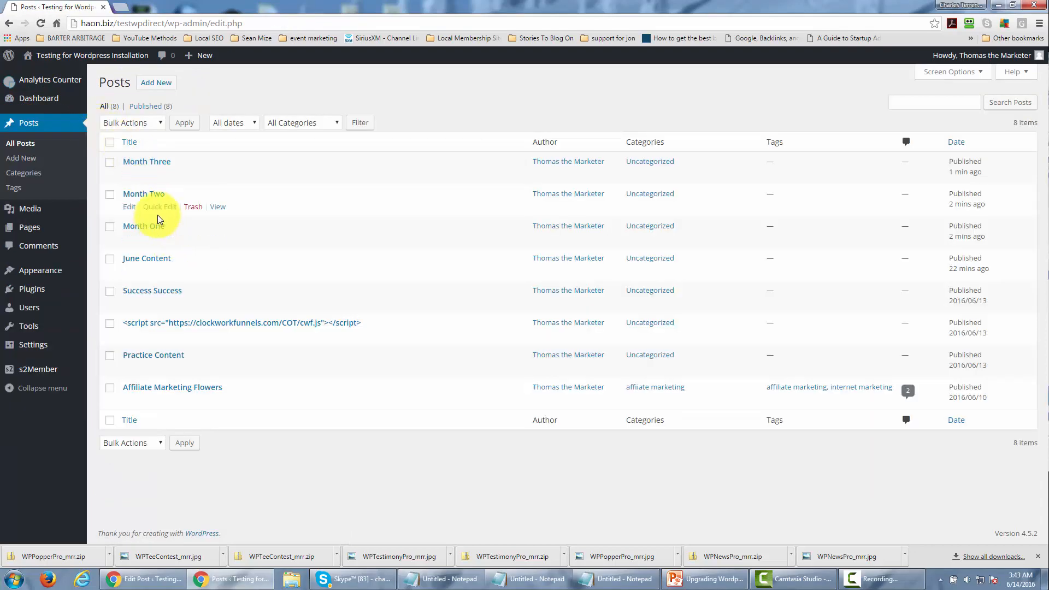
pyautogui.moveTo(156, 231)
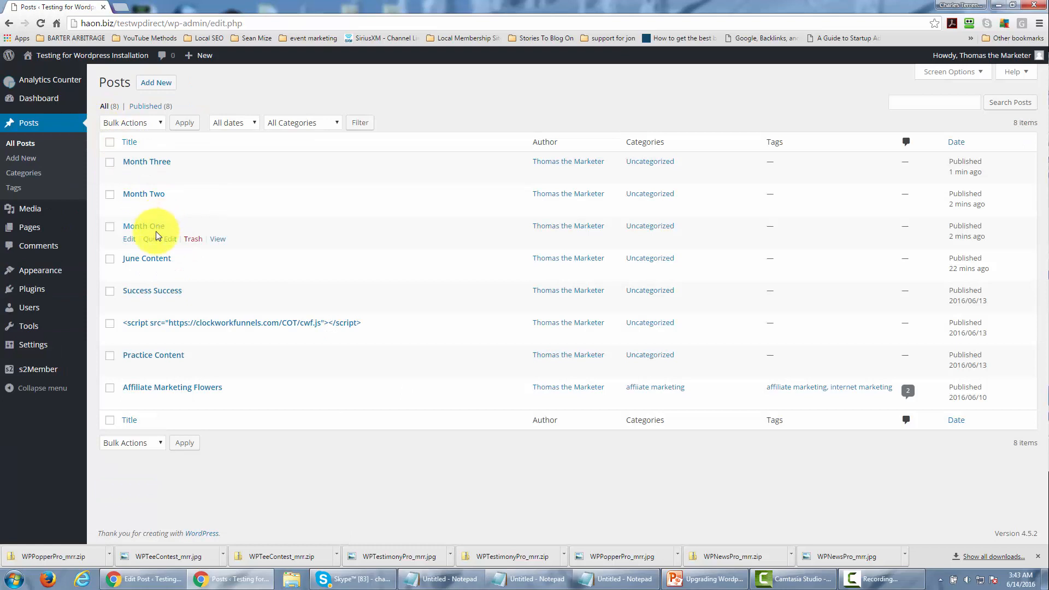
pyautogui.click(130, 243)
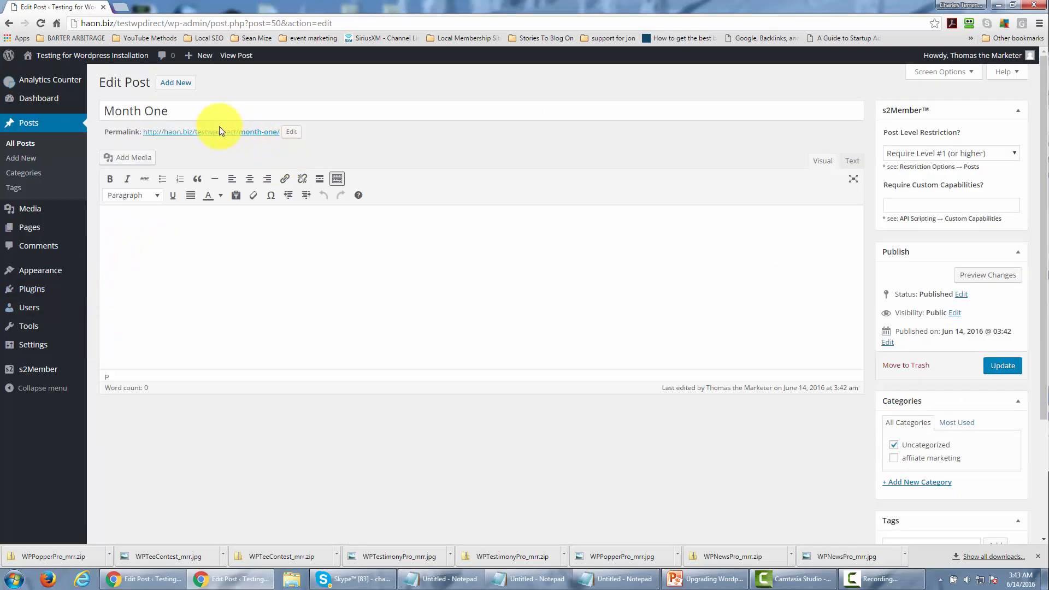
pyautogui.click(197, 110)
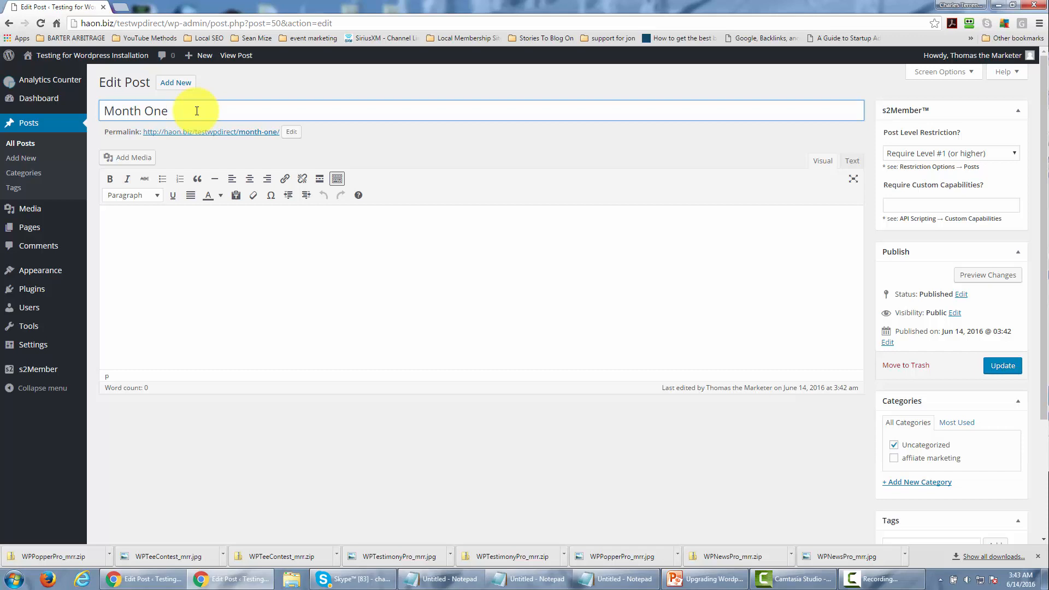
pyautogui.write(': CPAMarketing')
pyautogui.click(197, 111)
pyautogui.click(385, 146)
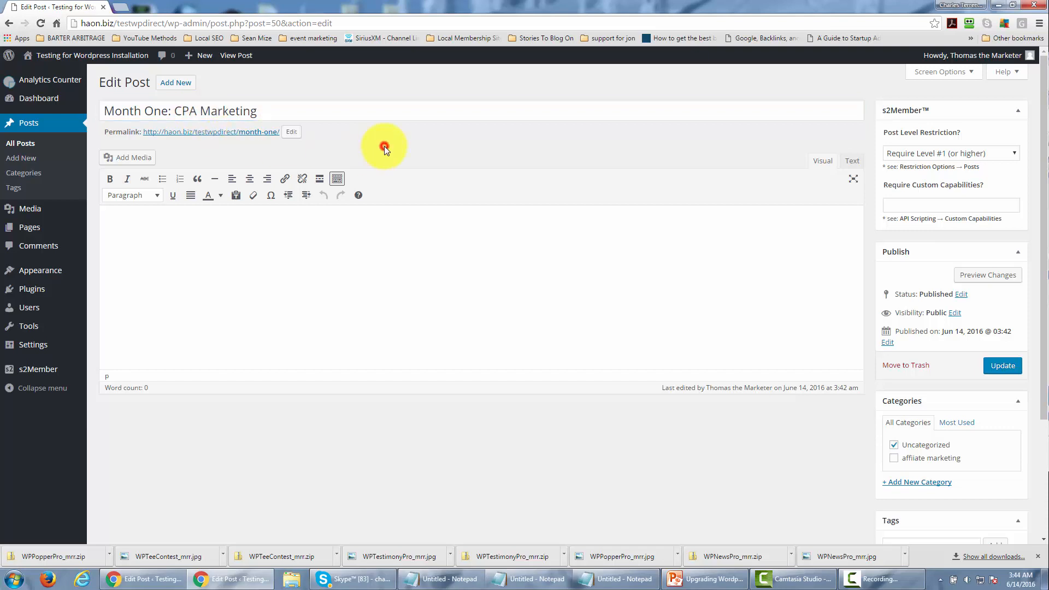
# Set the post's permalink slug to "month-one-cpa-marketing-23" and update the post
pyautogui.click(290, 134)
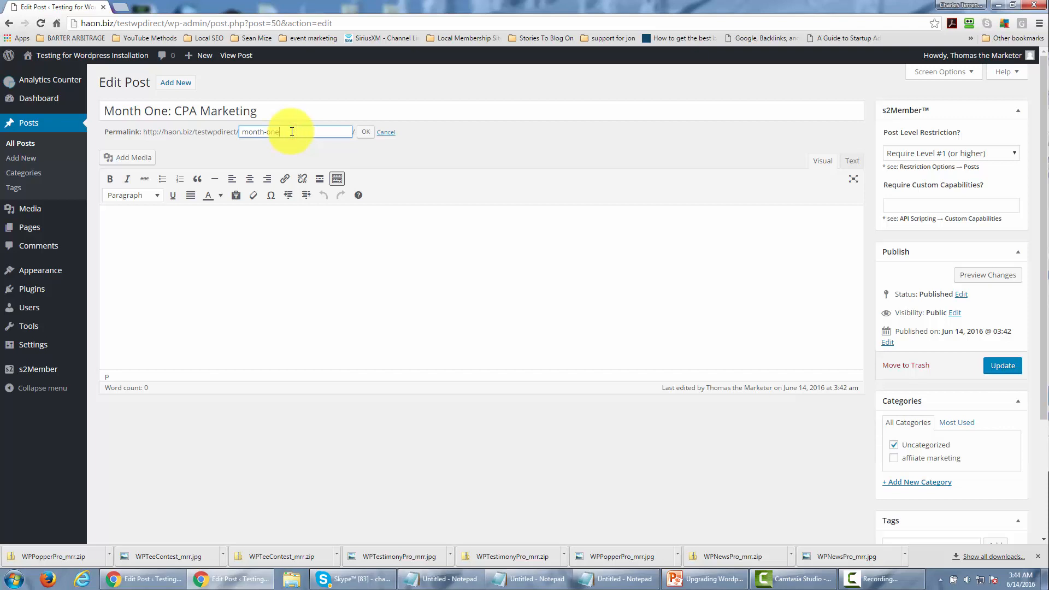
pyautogui.write('-cpa-marketing')
pyautogui.write('-23')
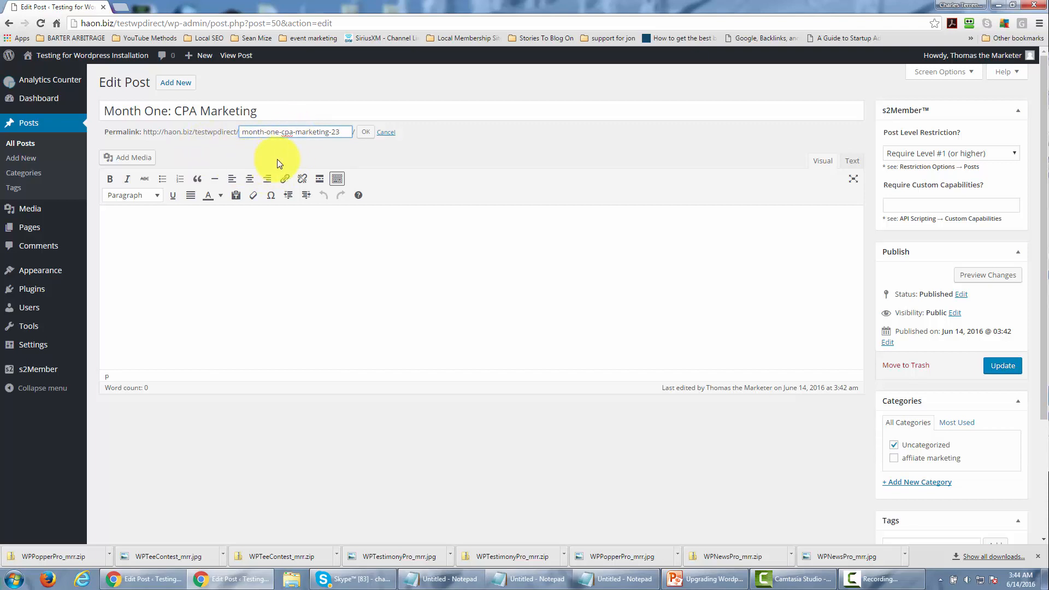
pyautogui.click(365, 132)
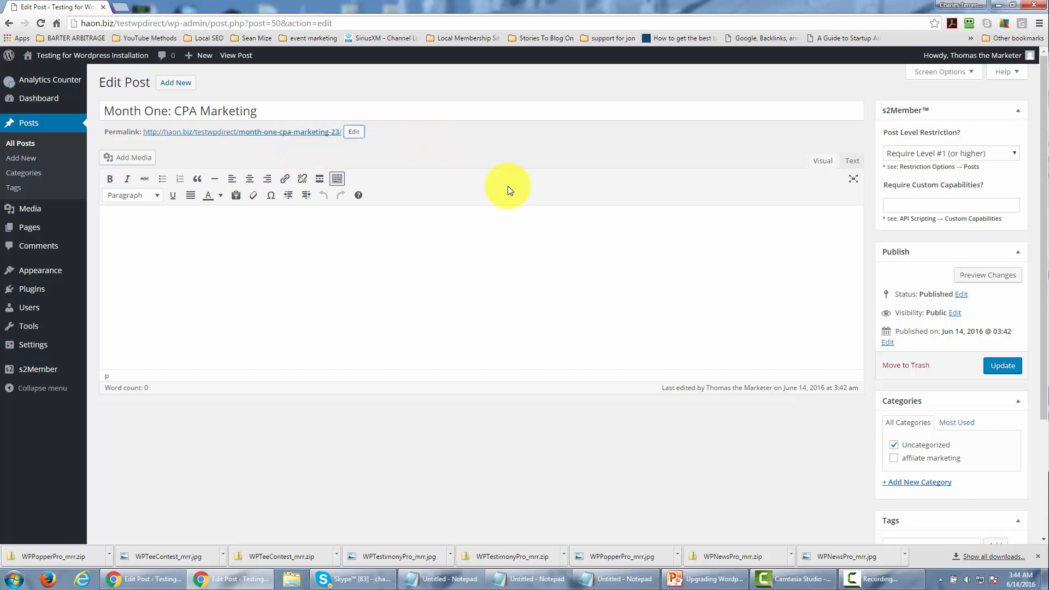
pyautogui.click(997, 366)
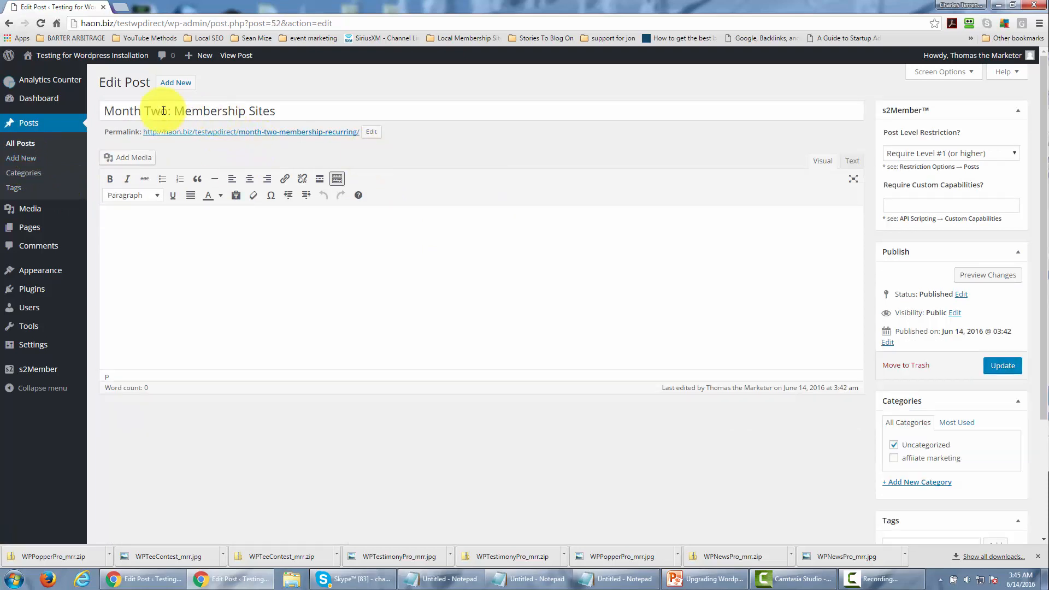
# Update the "Month Two: Membership Sites" post
pyautogui.click(991, 368)
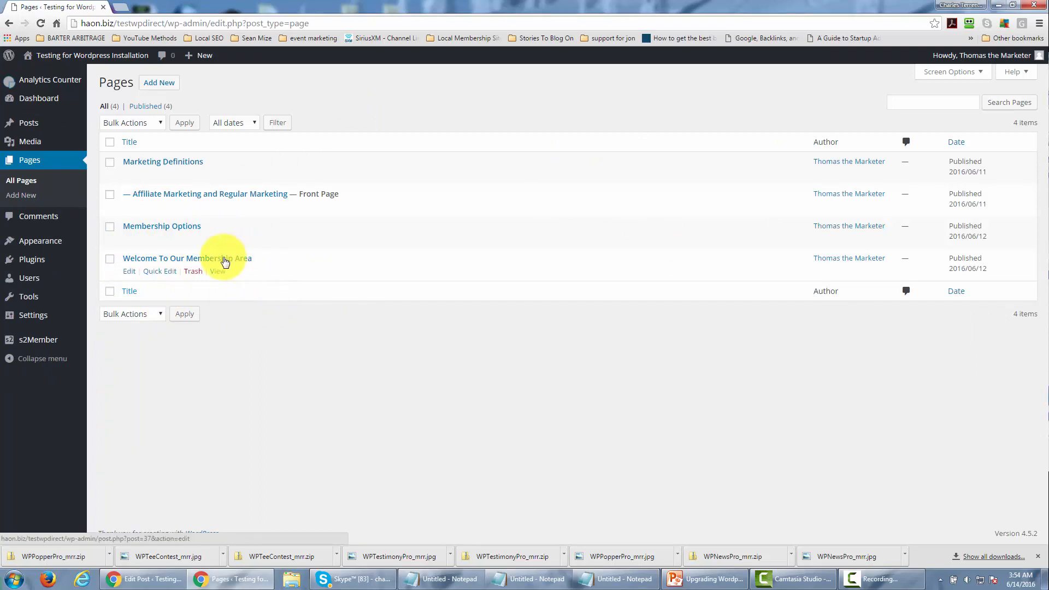
# Open the "Welcome To Our Membership Area" page for editing and show its content in the Text (HTML) view
pyautogui.click(131, 272)
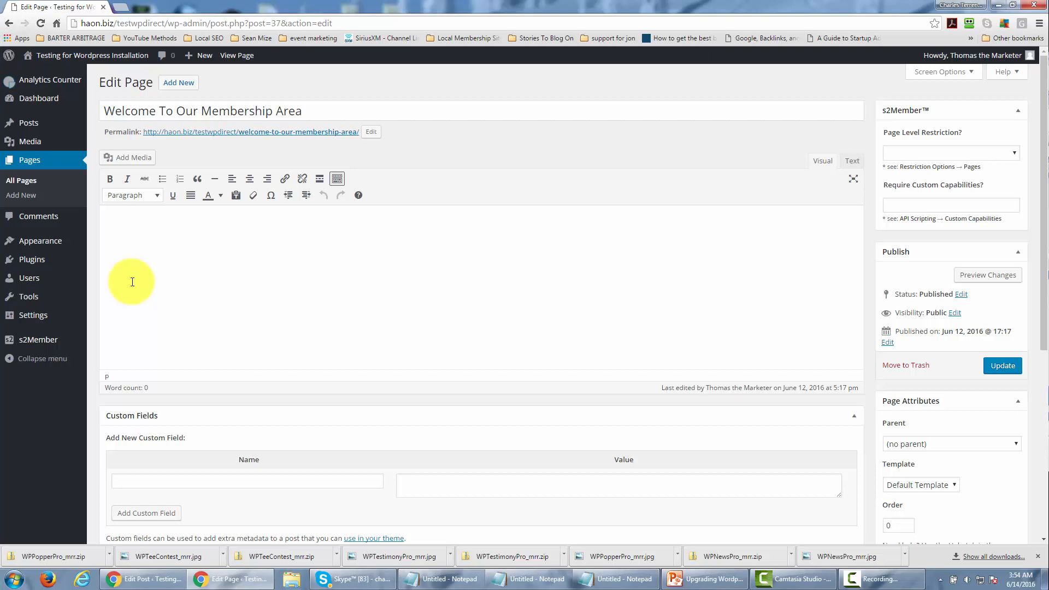
pyautogui.click(852, 161)
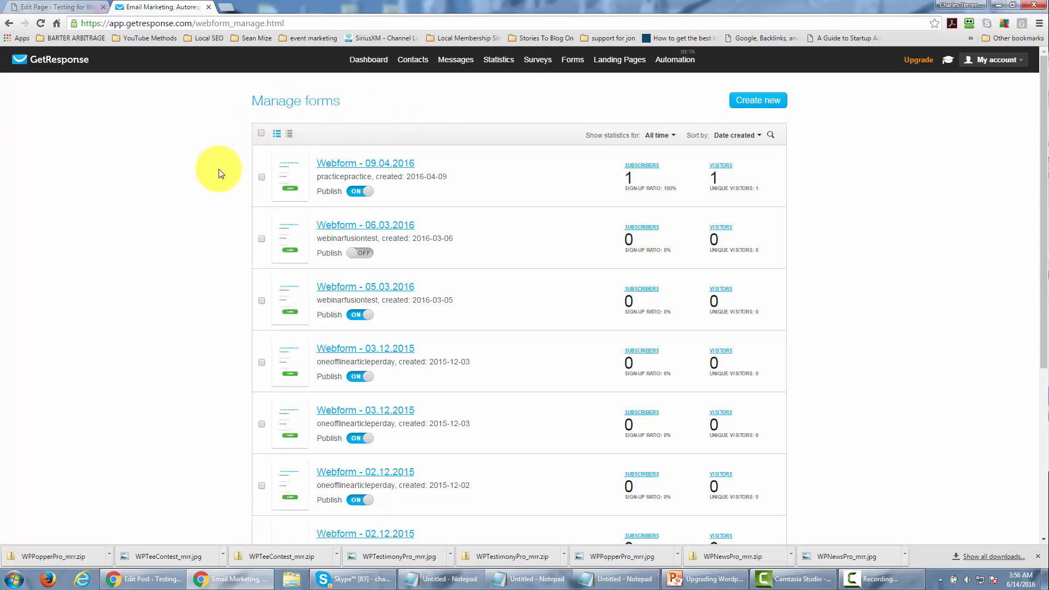
# In GetResponse, open "Webform - 09.04.2016" in the form creator, then save and publish it
pyautogui.click(380, 163)
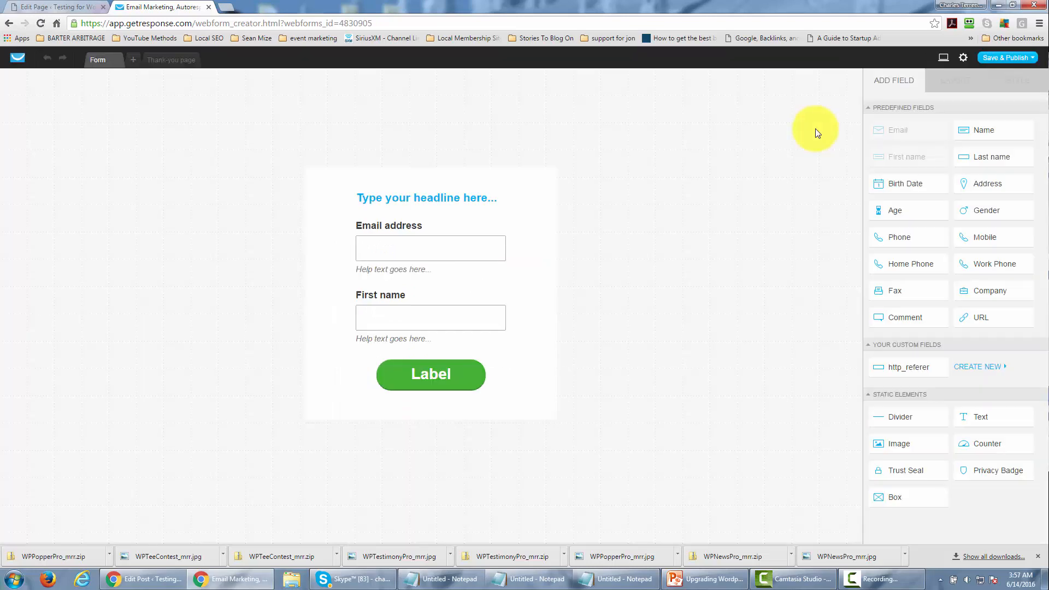
pyautogui.moveTo(998, 59)
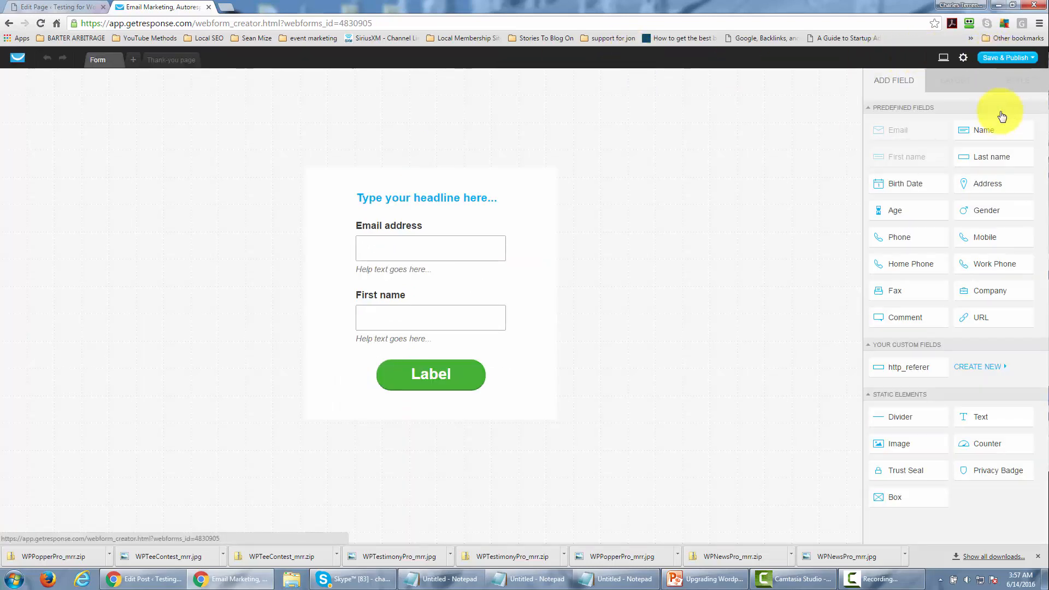
pyautogui.click(1004, 99)
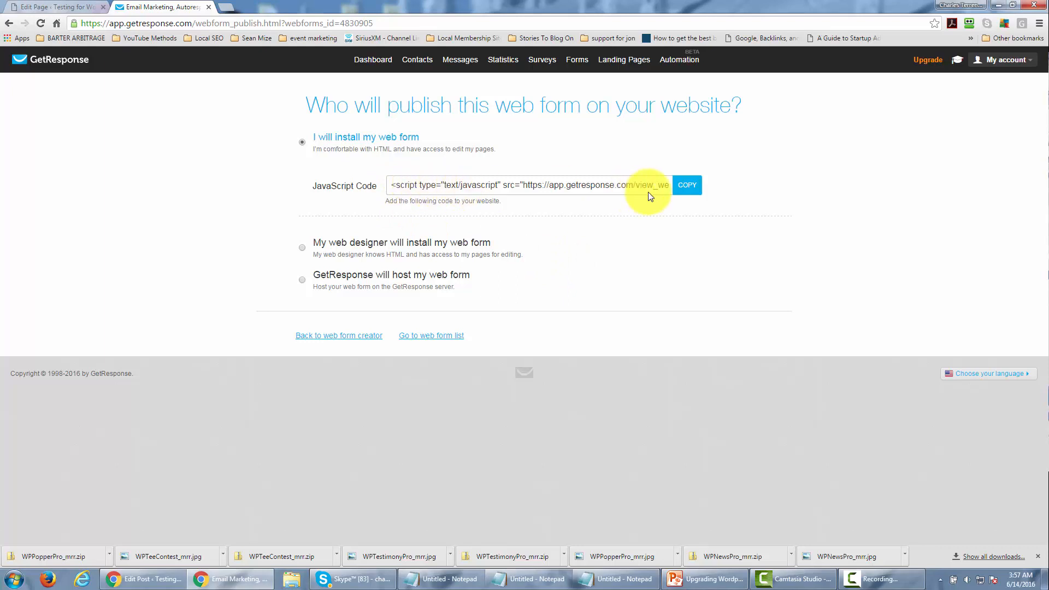
# Copy the web form's JavaScript code and return to the "Welcome To Our Membership Area" page in WordPress
pyautogui.click(682, 187)
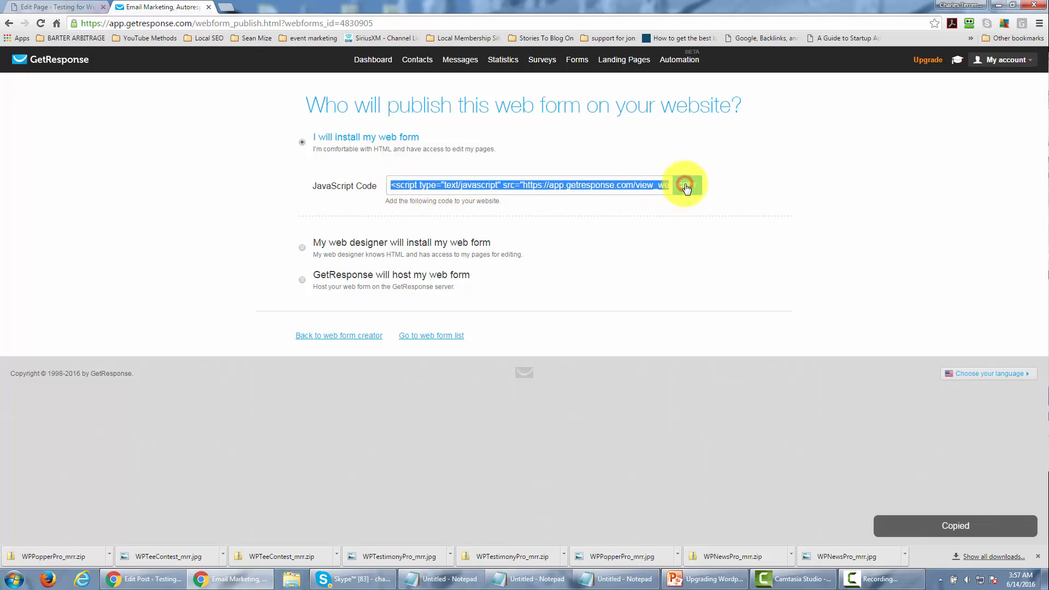
pyautogui.rightClick(558, 188)
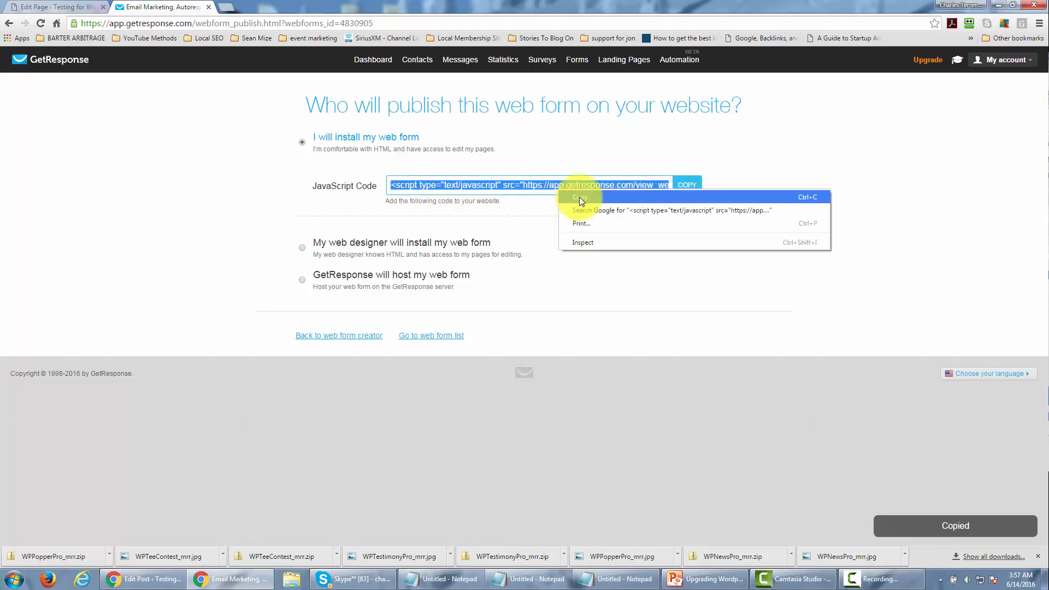
pyautogui.click(580, 197)
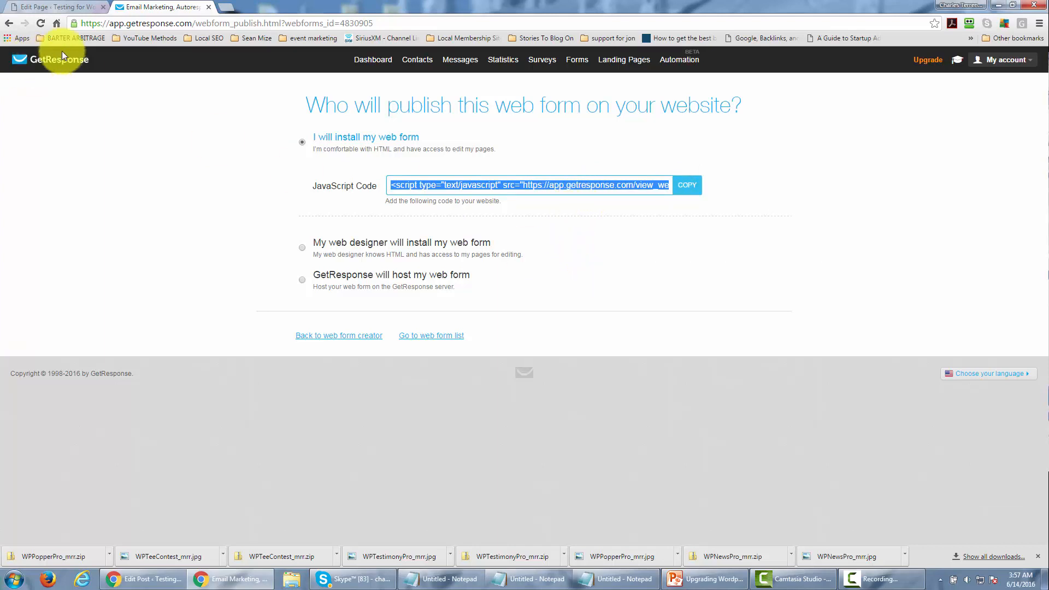
pyautogui.click(77, 6)
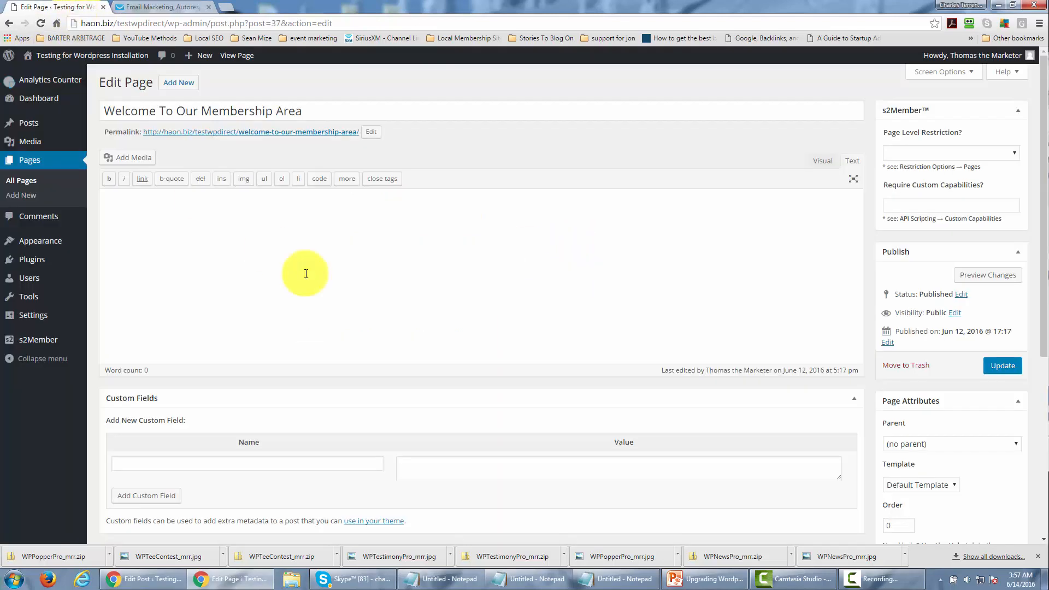
# Insert the copied web form script into the welcome page's content, wrapped in <center> and </center> tags
pyautogui.click(154, 202)
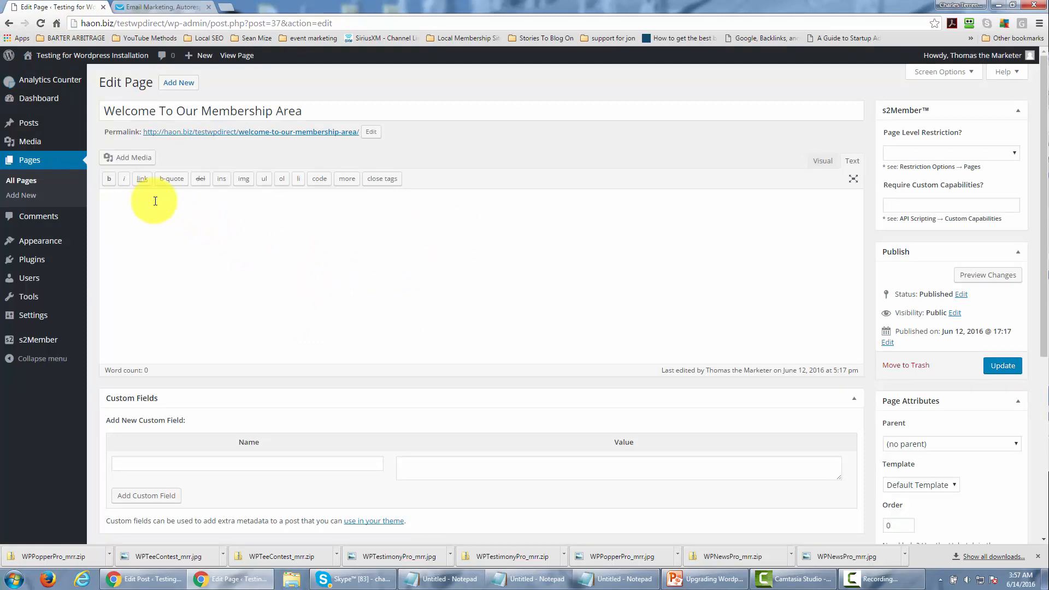
pyautogui.write('<center>')
pyautogui.hotkey('ctrl', 'v')
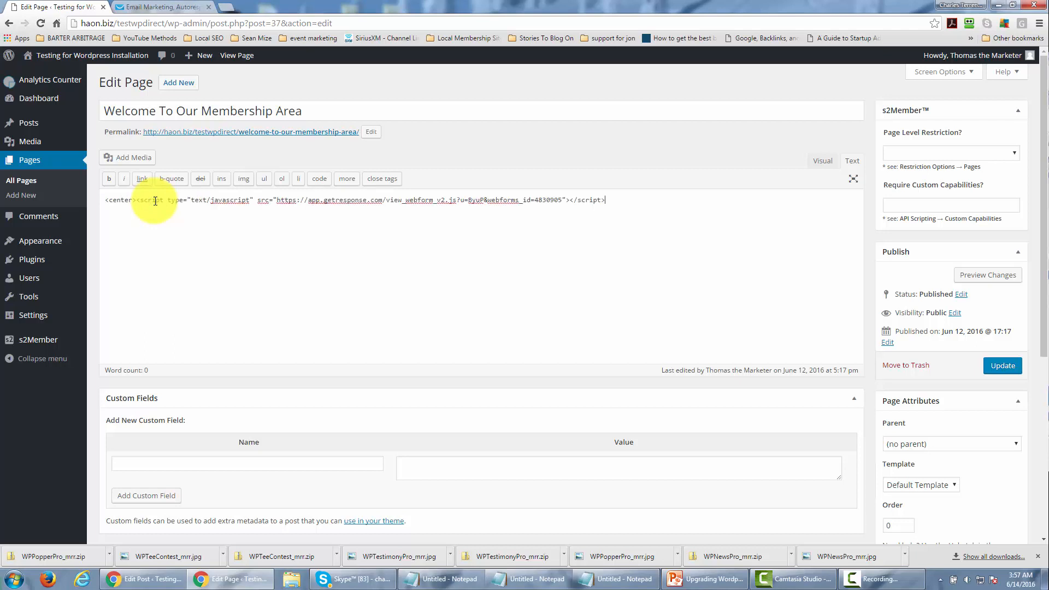
pyautogui.write('</cetner')
pyautogui.press('BackSpace')
pyautogui.press('BackSpace')
pyautogui.press('BackSpace')
pyautogui.press('BackSpace')
pyautogui.write('nter')
# Update the "Welcome To Our Membership Area" page and view it on the live site
pyautogui.click(1008, 374)
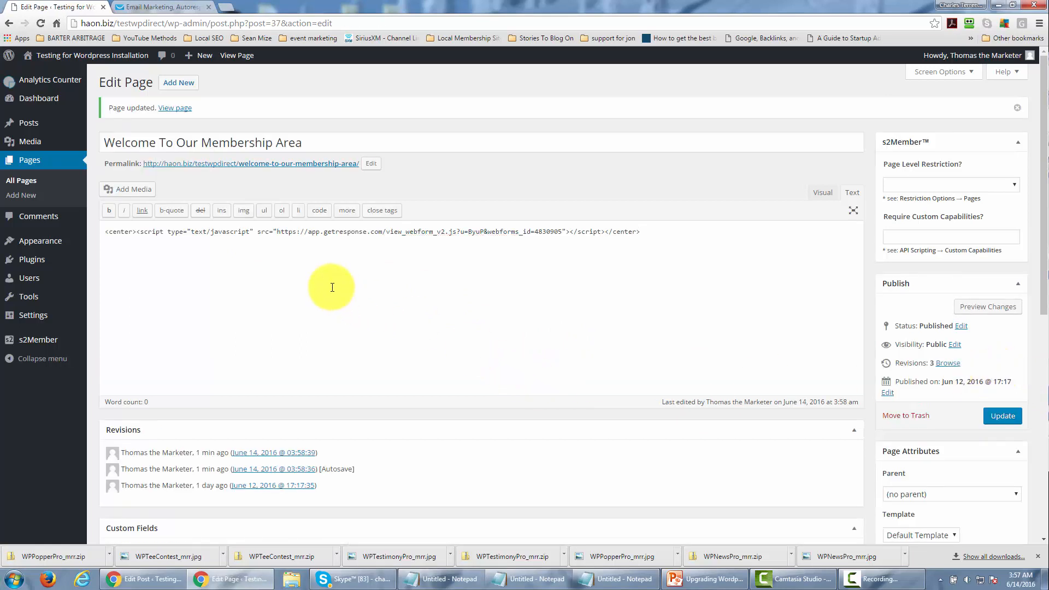
pyautogui.click(180, 109)
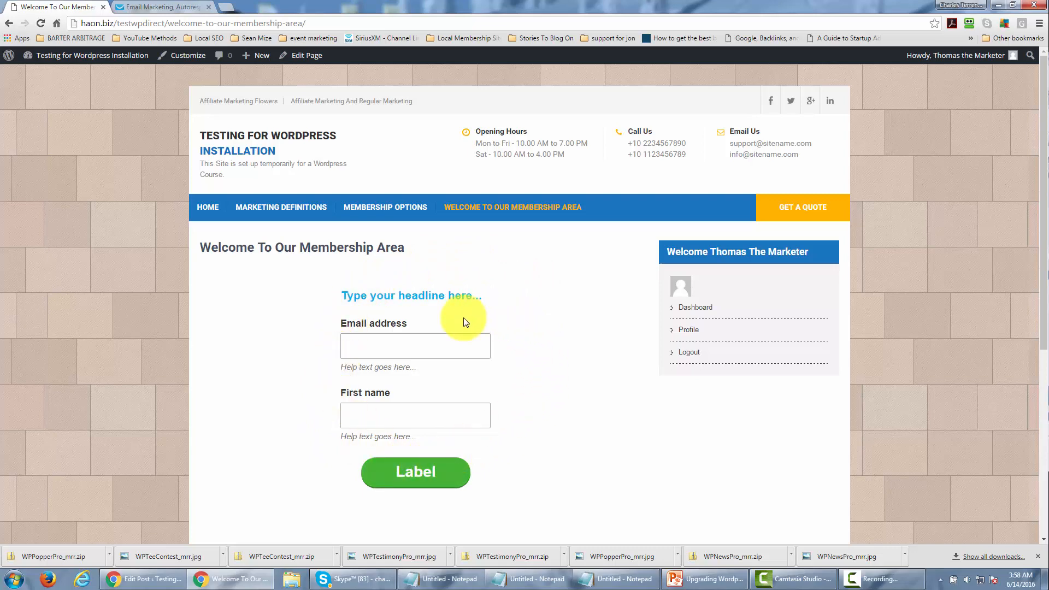
# Switch to GetResponse and create a time-based autoresponder set to day 30
pyautogui.hotkey('ctrl', 'Tab')
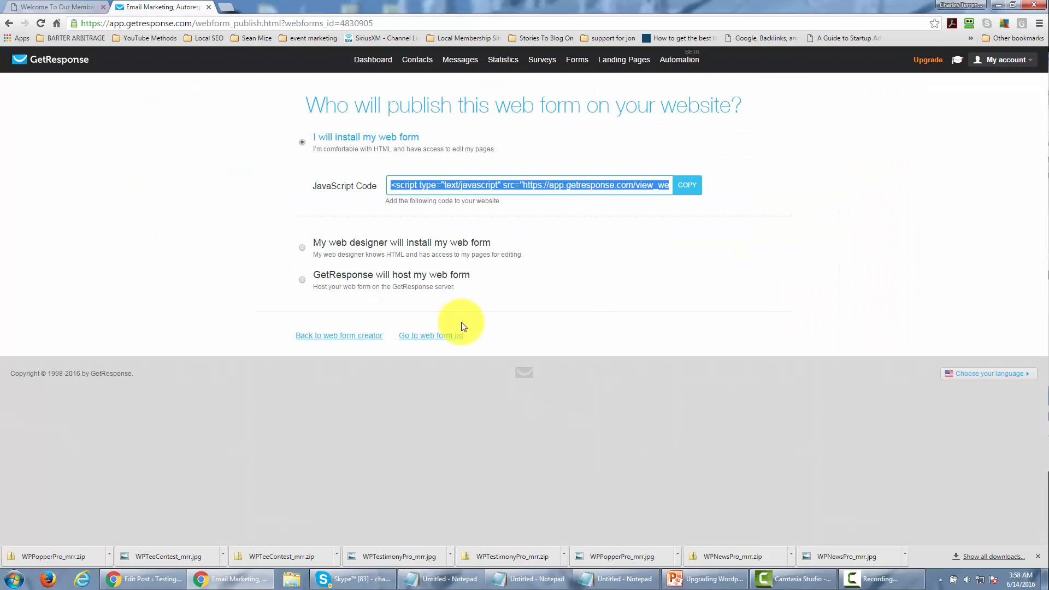
pyautogui.moveTo(458, 65)
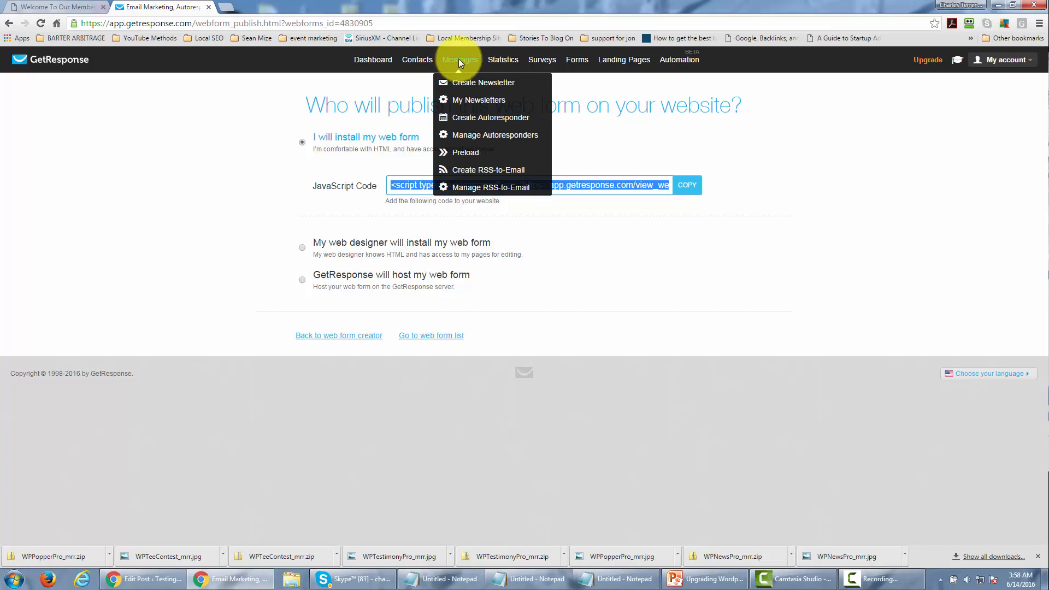
pyautogui.click(469, 118)
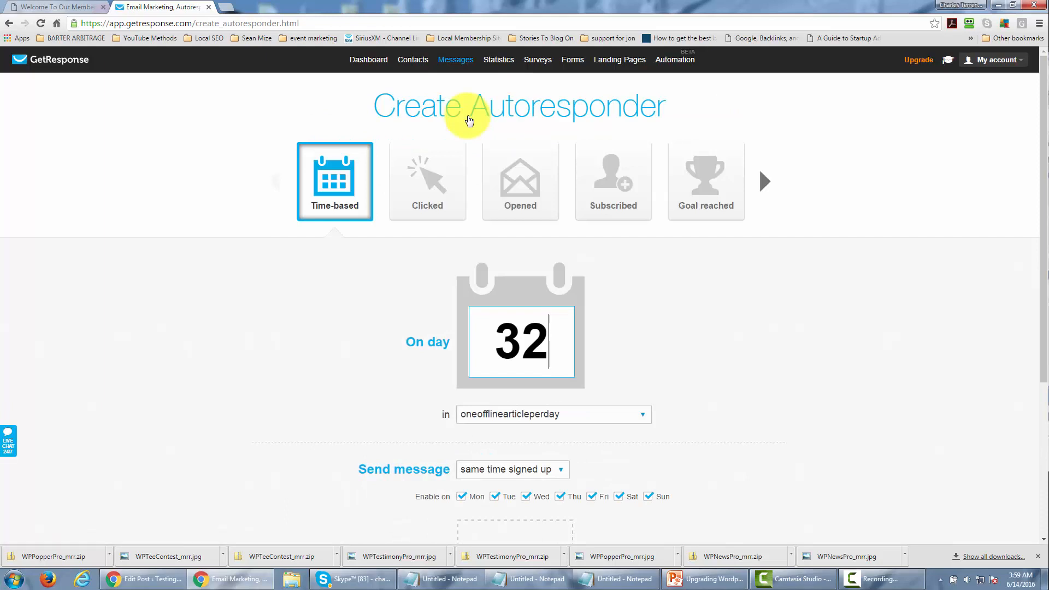
pyautogui.press('BackSpace')
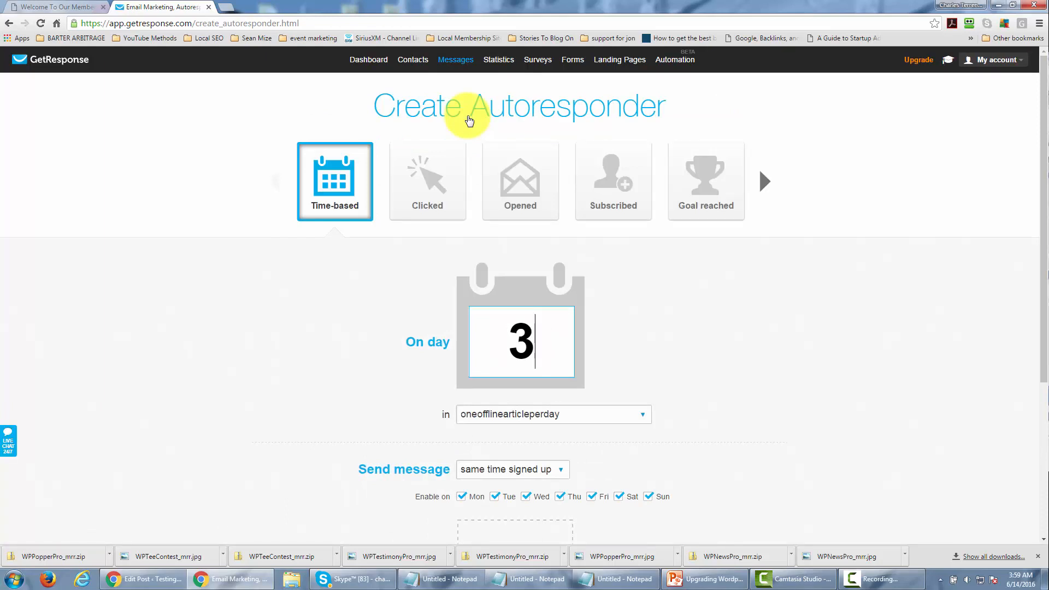
pyautogui.write('0')
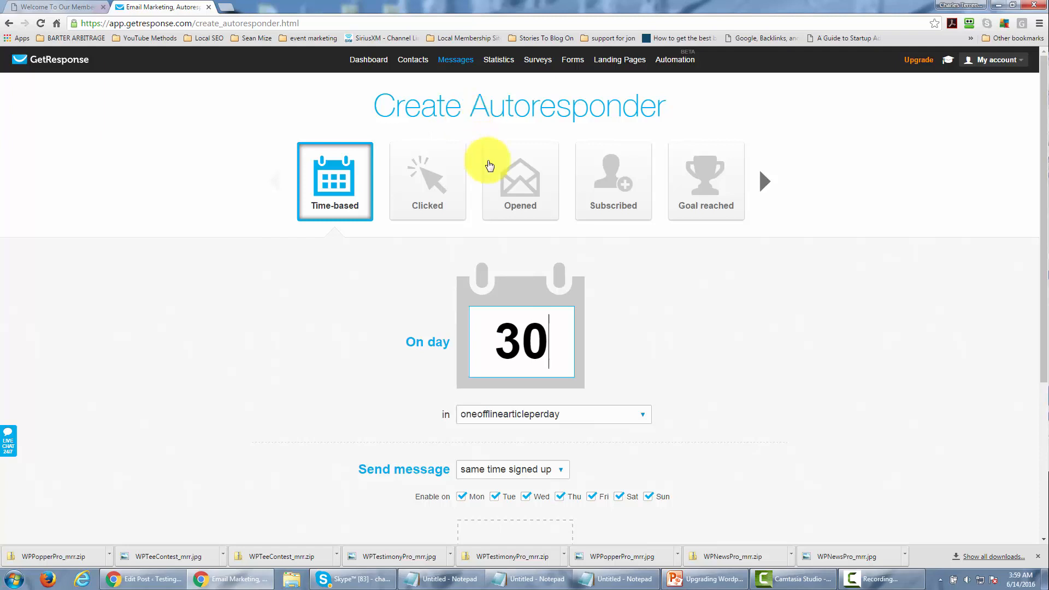
# Create a new email for the autoresponder with message name "Get Month Two Content" and subject "Get Month Two Cotnent", and save the settings
pyautogui.scroll(-3, 411, 294)
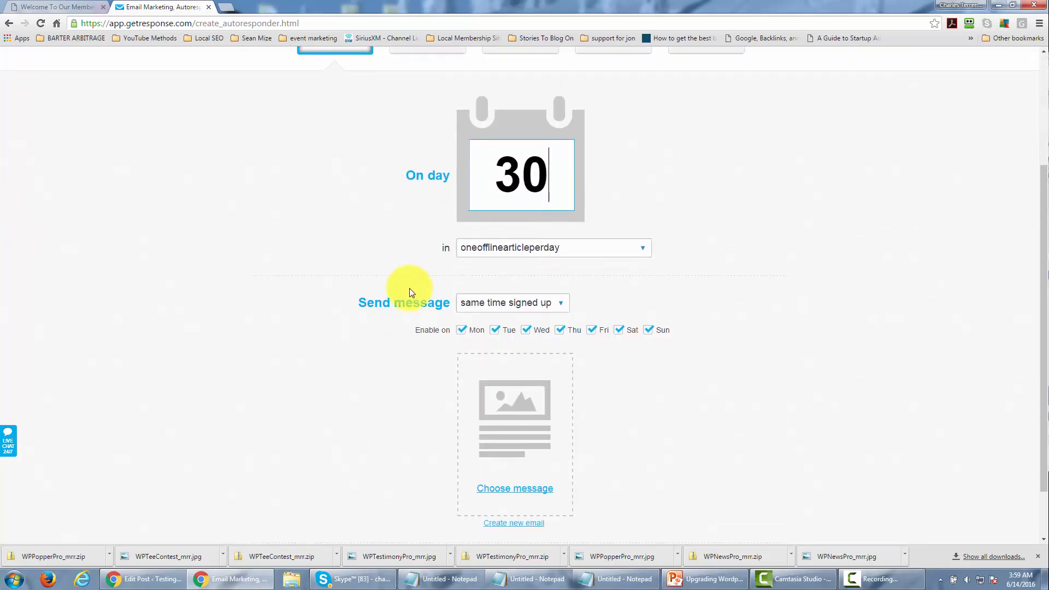
pyautogui.scroll(-1, 410, 291)
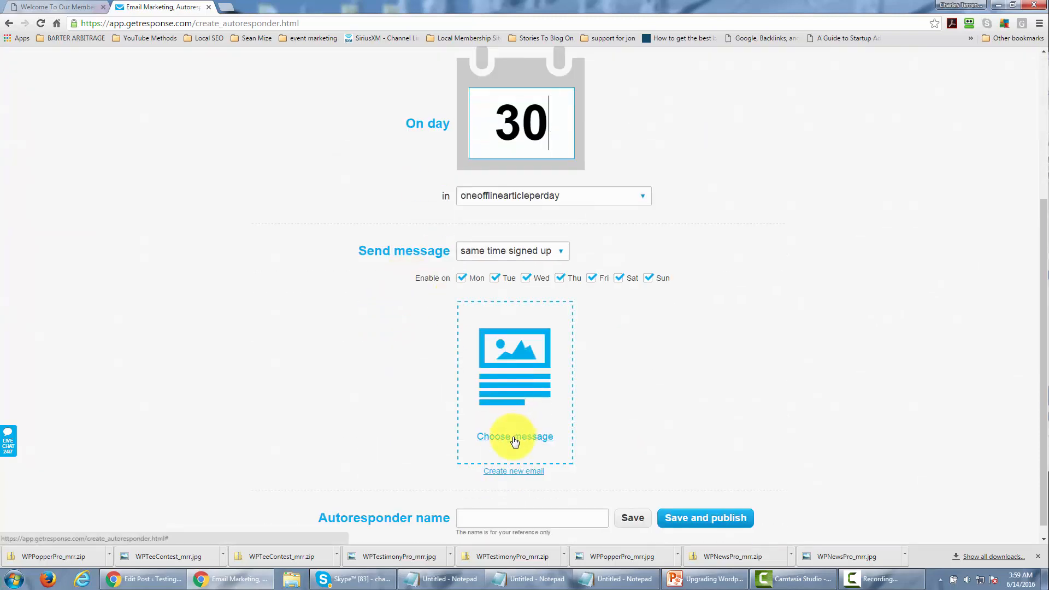
pyautogui.click(514, 473)
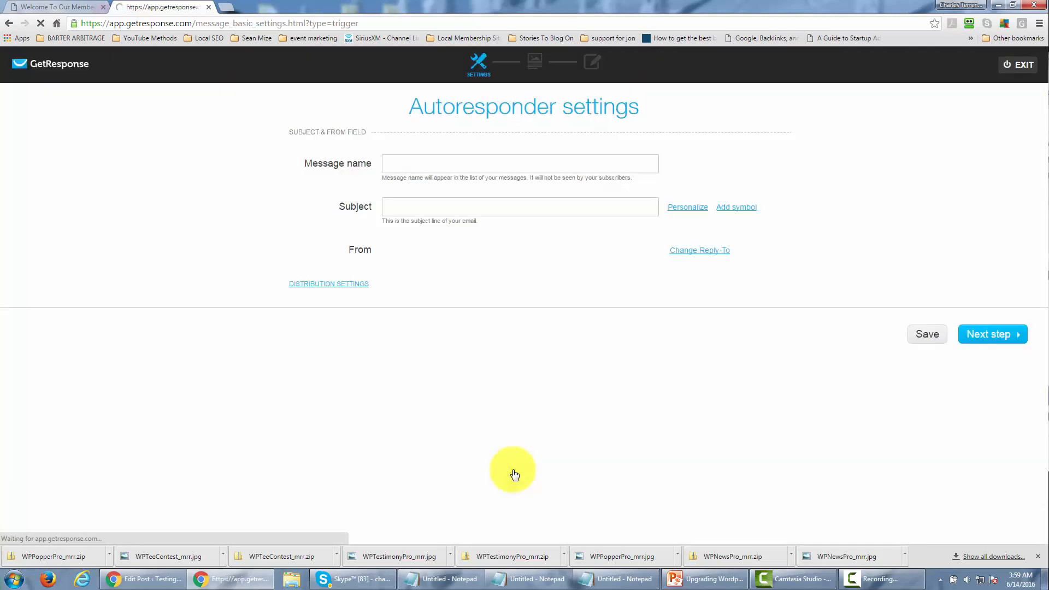
pyautogui.click(423, 162)
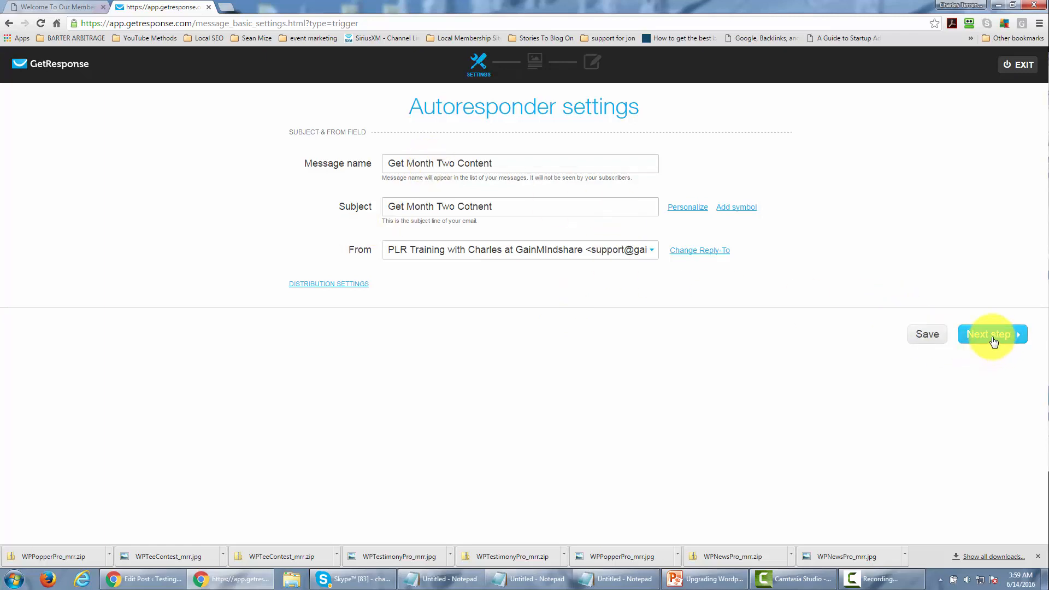
pyautogui.click(925, 337)
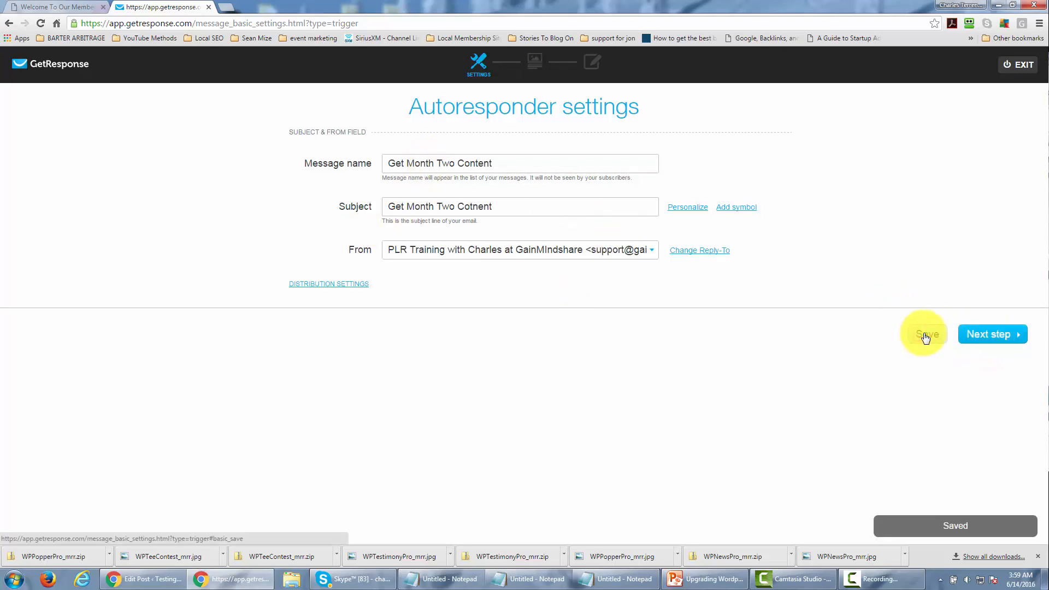
# Continue to the template choice and start the email from scratch with the "1 column-3" layout
pyautogui.click(978, 336)
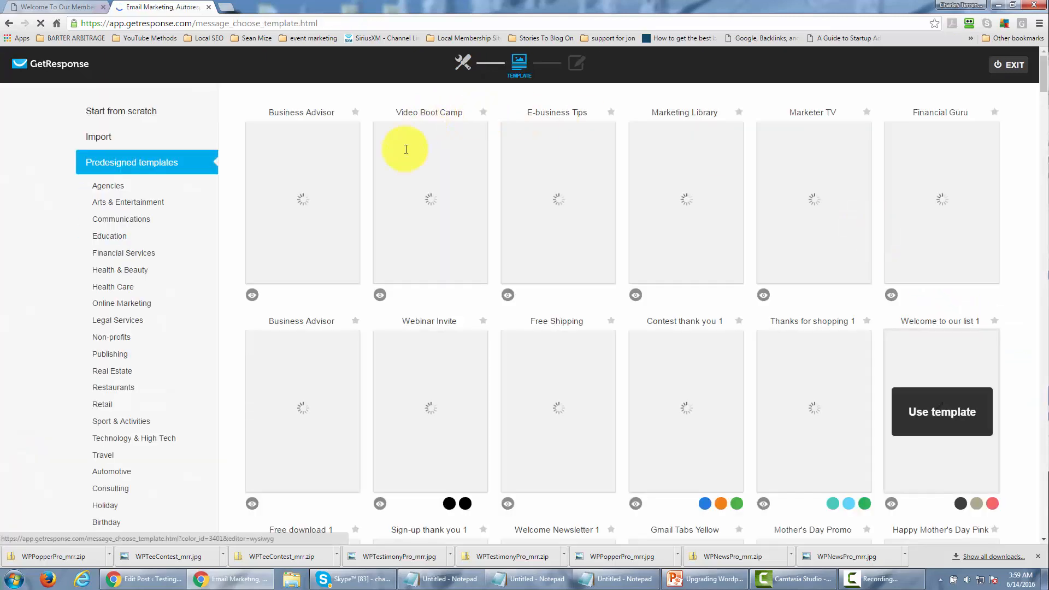
pyautogui.click(130, 112)
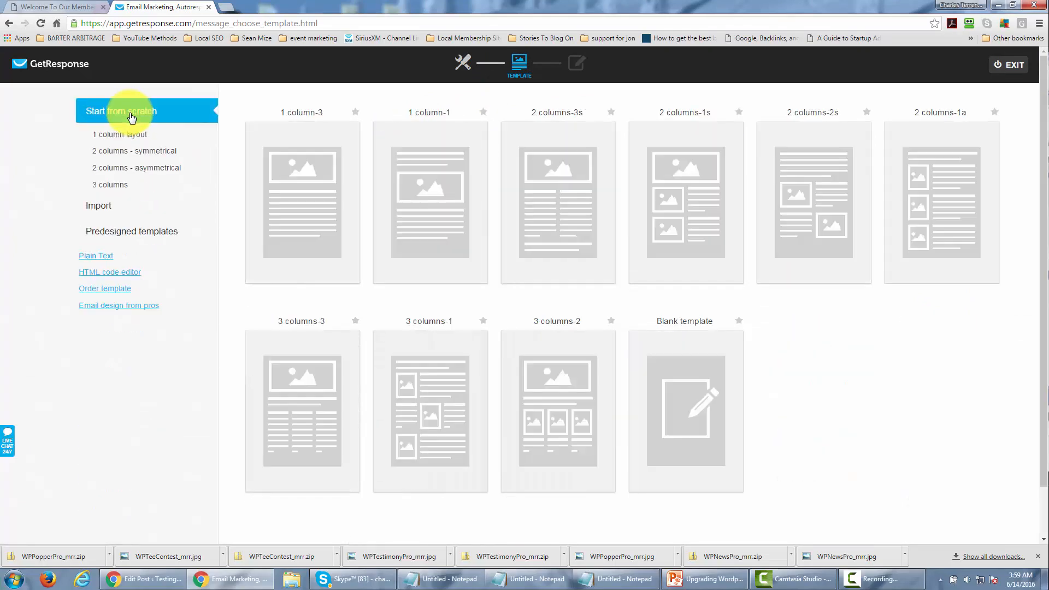
pyautogui.click(295, 200)
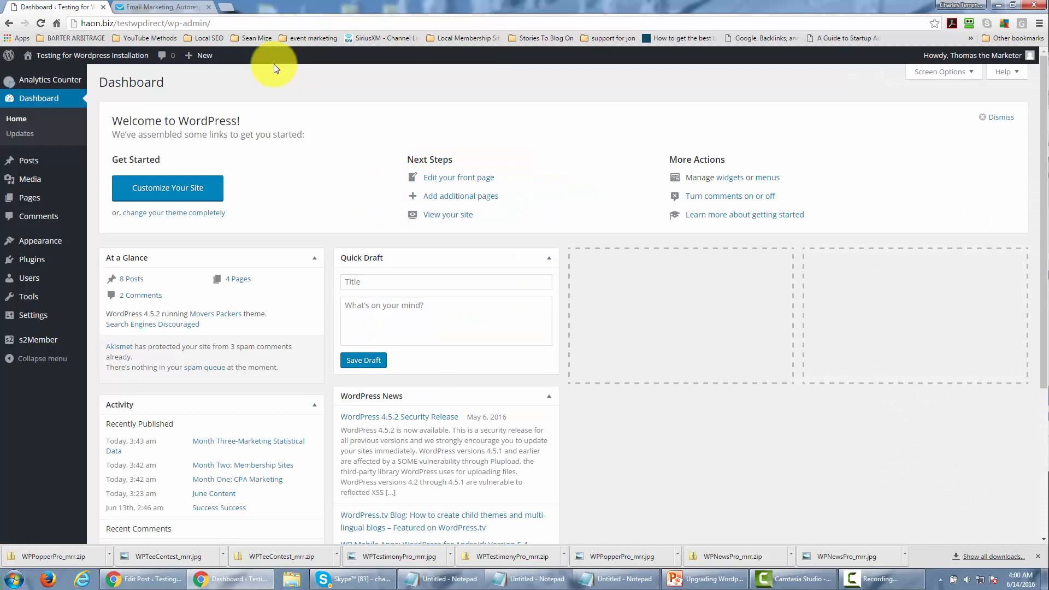
# In the WordPress posts list, copy the link address of the "Month Two: Membership Sites" post
pyautogui.moveTo(65, 180)
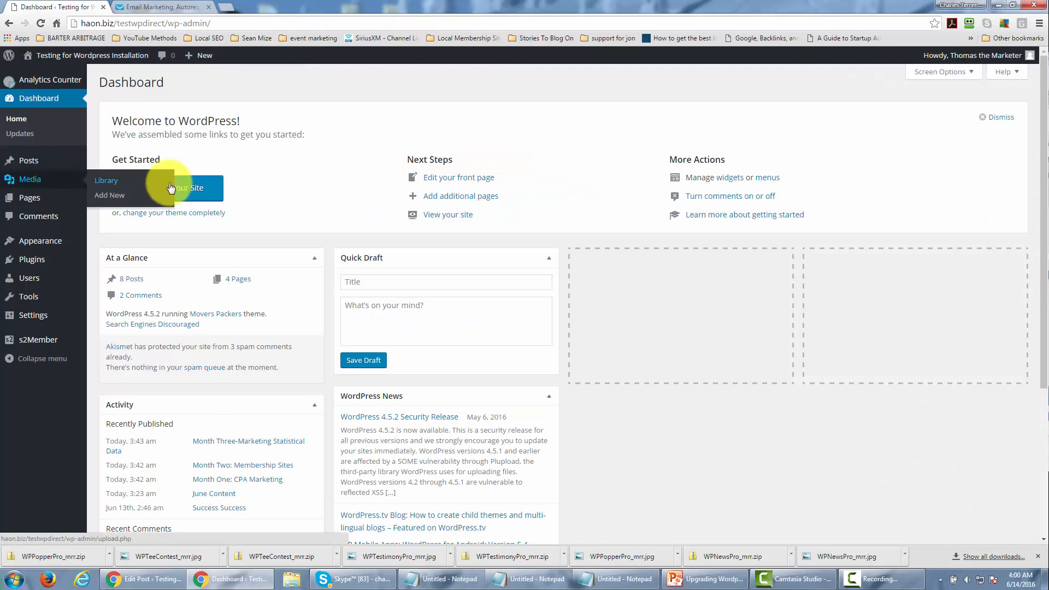
pyautogui.moveTo(33, 159)
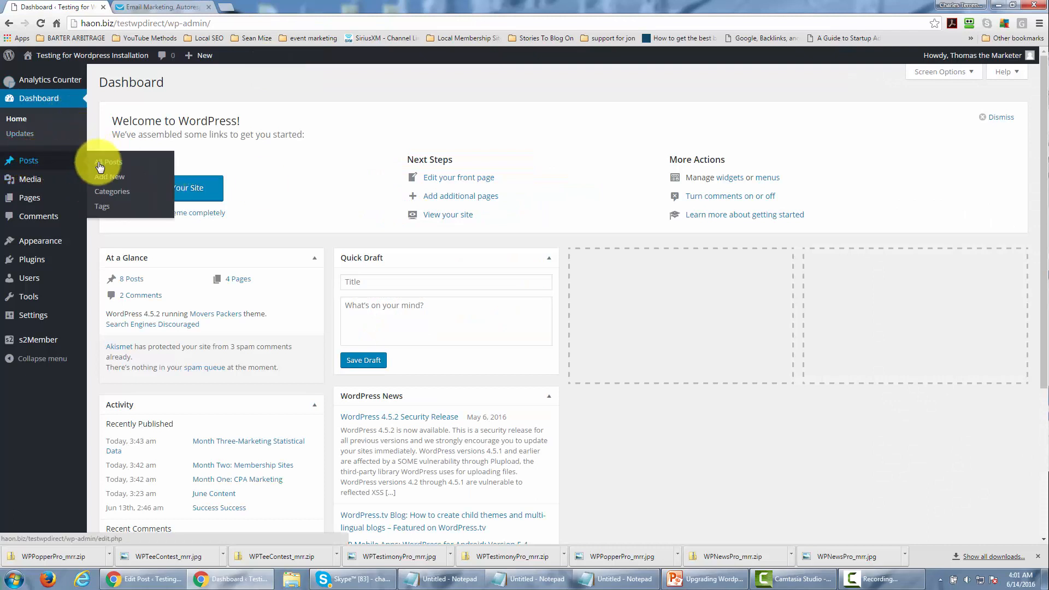
pyautogui.click(103, 163)
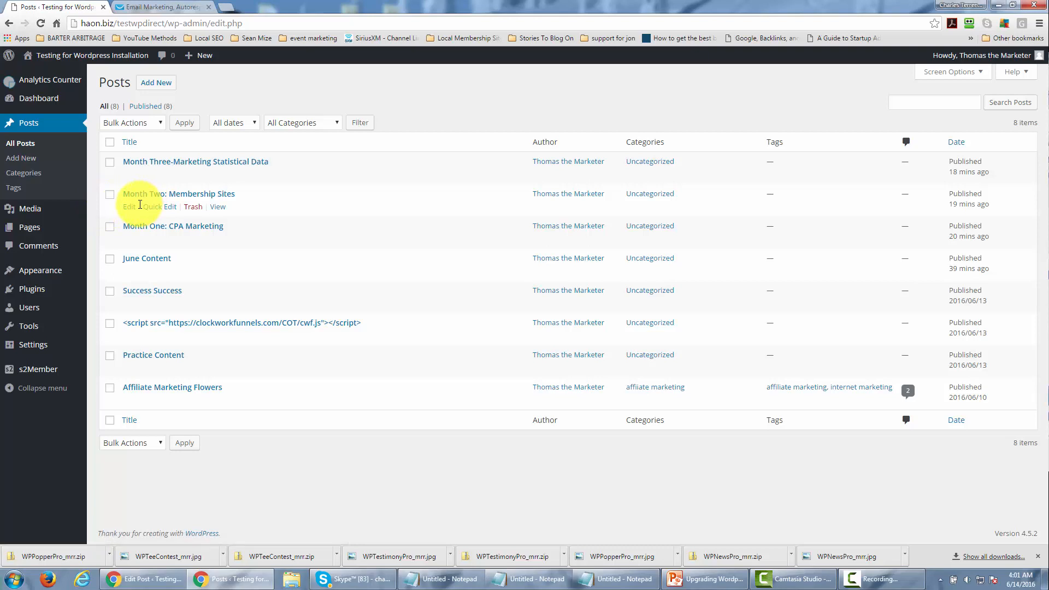
pyautogui.rightClick(216, 212)
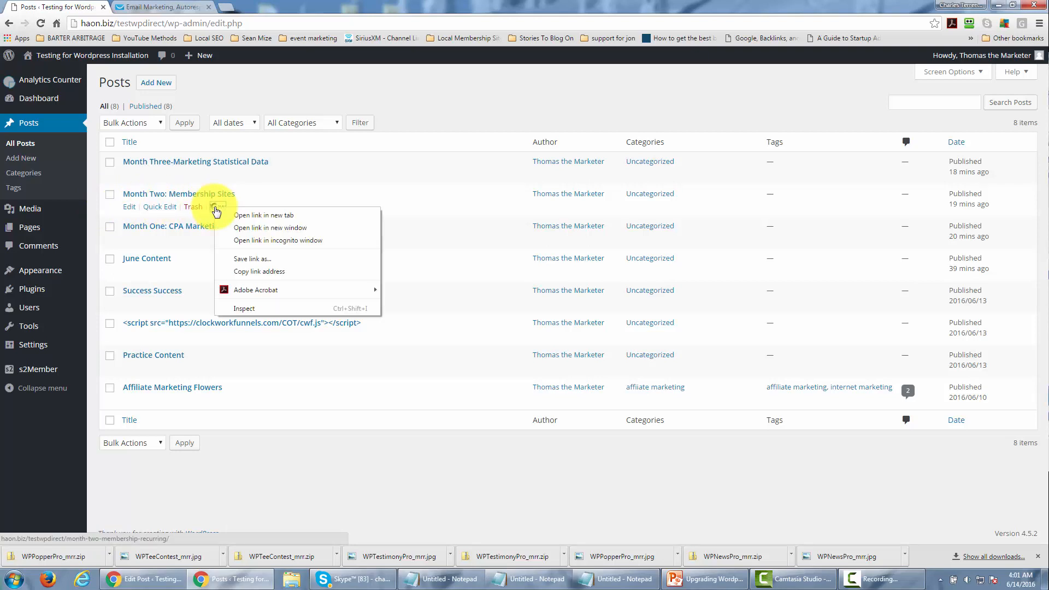
pyautogui.click(250, 273)
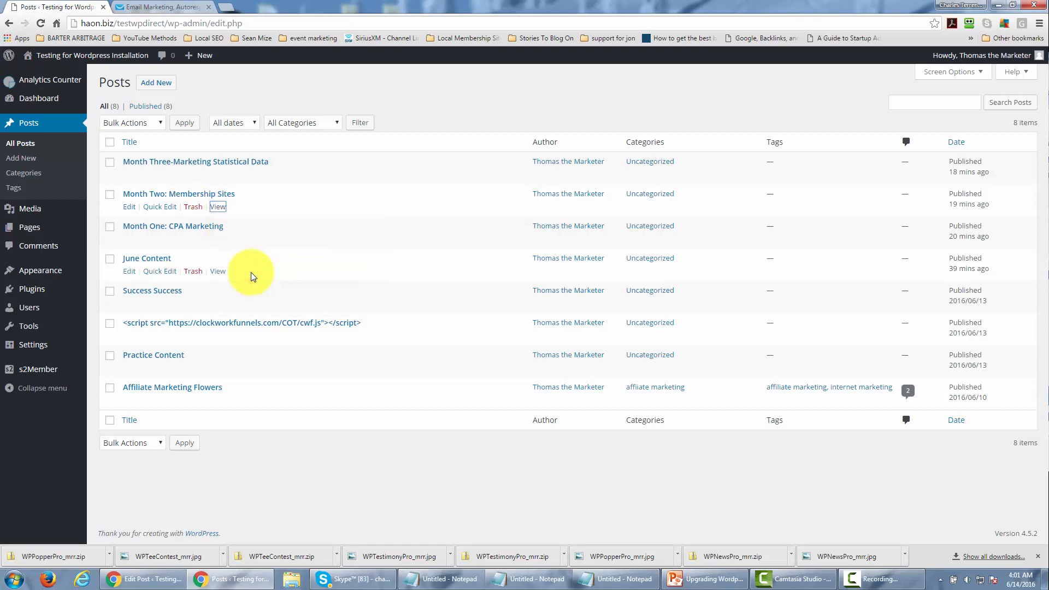
# Return to the GetResponse email and delete the placeholder body text after its first four lines
pyautogui.click(176, 7)
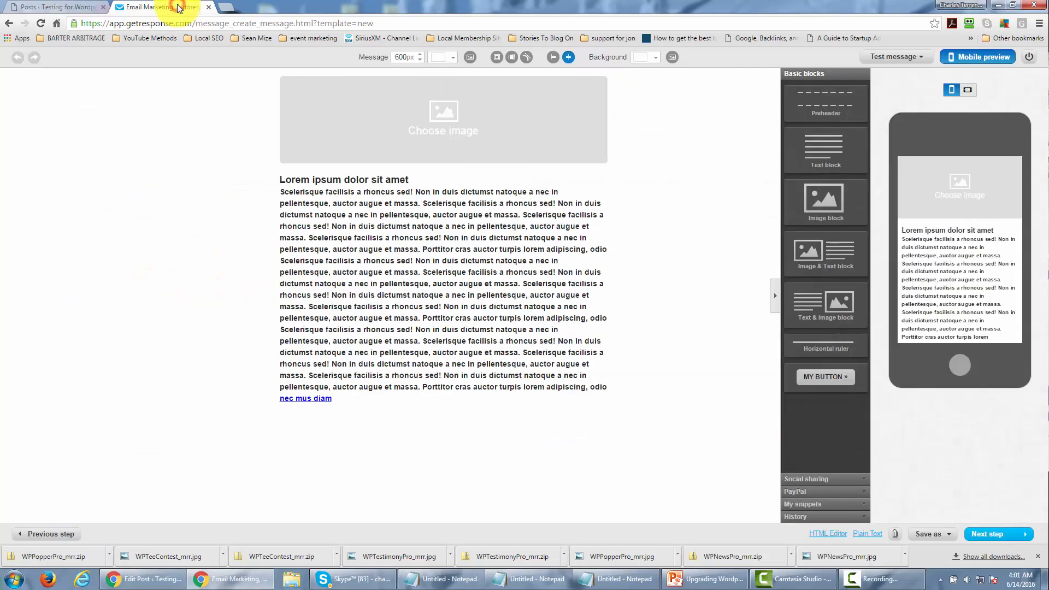
pyautogui.click(402, 228)
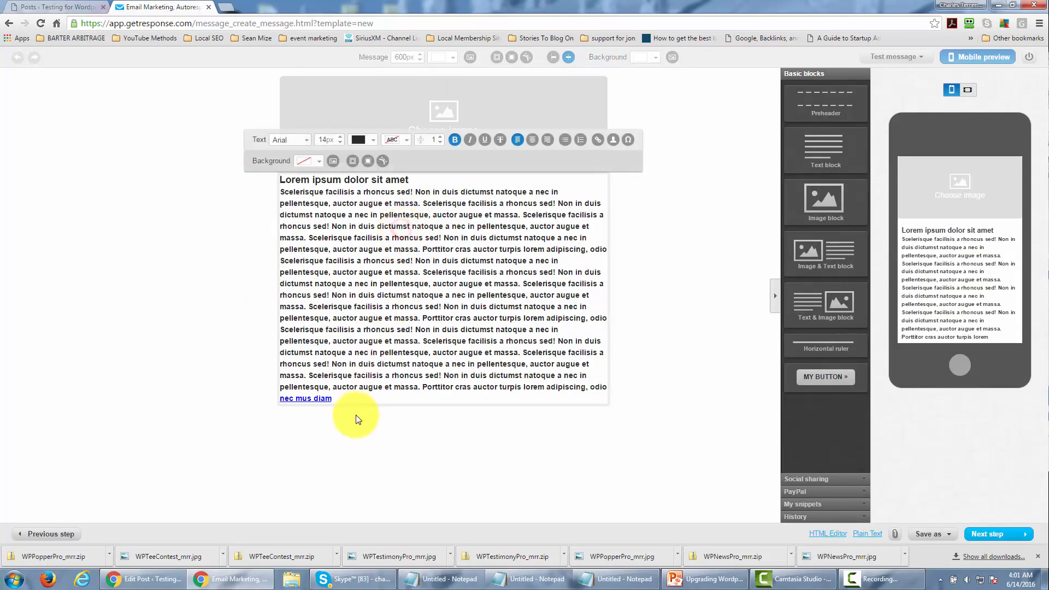
pyautogui.moveTo(347, 395); pyautogui.dragTo(285, 234)
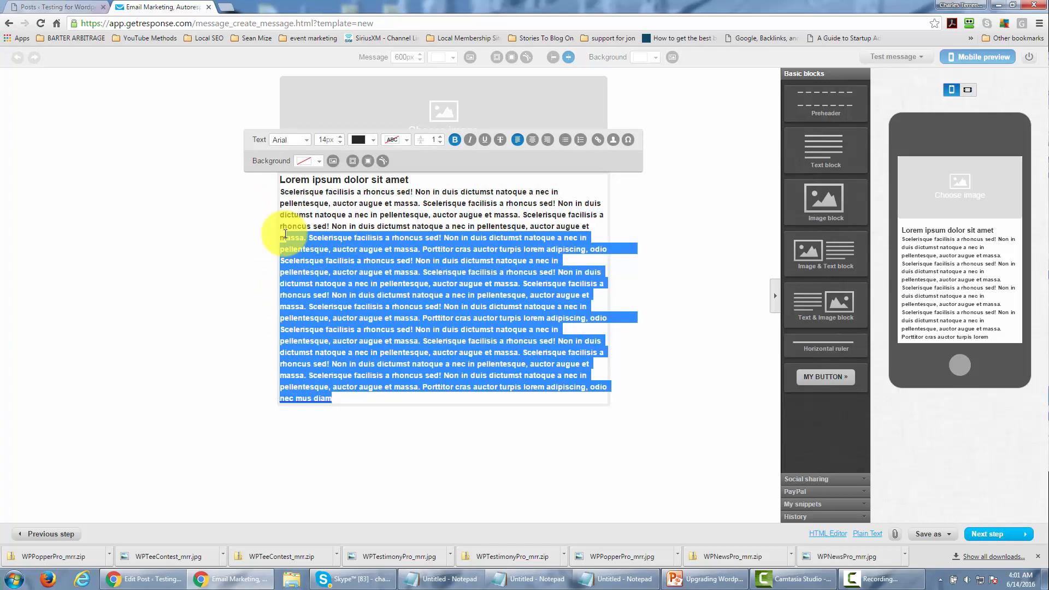
pyautogui.press('BackSpace')
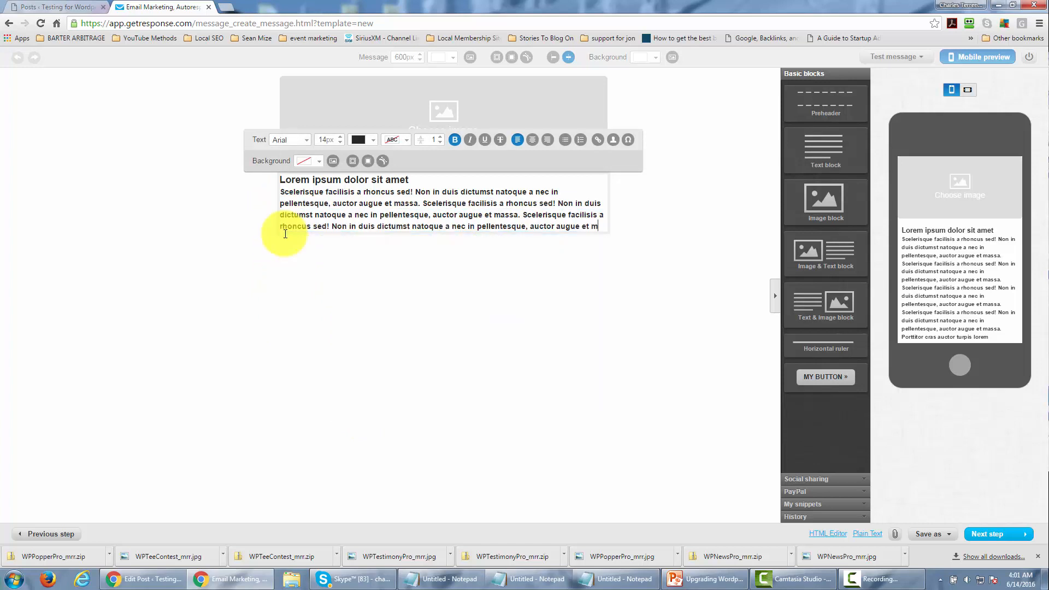
# Paste the Month Two post link below the remaining text and add a "Signed" closing with the sender's name
pyautogui.press('Return')
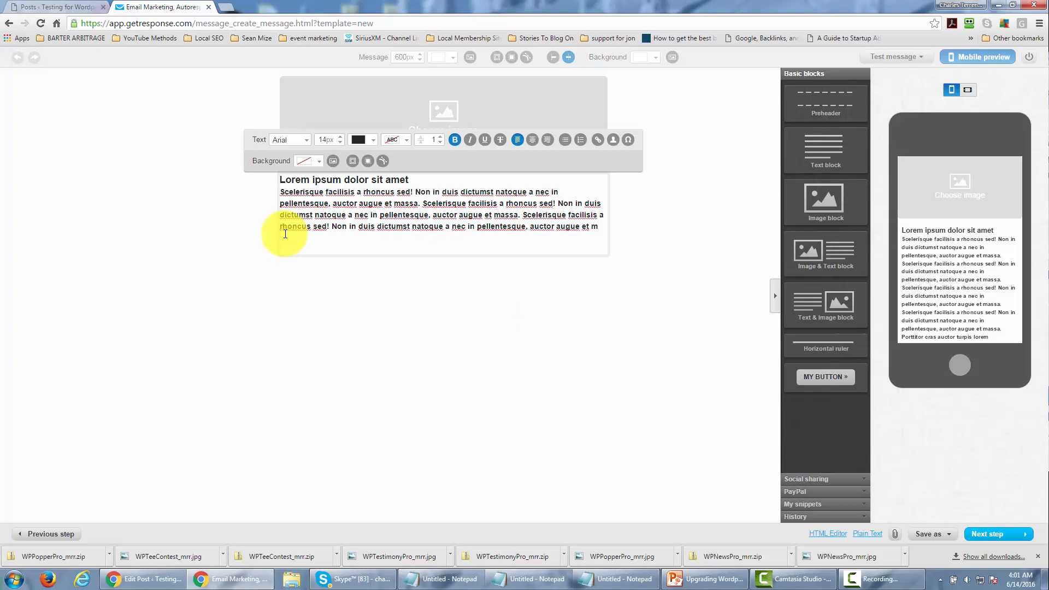
pyautogui.hotkey('ctrl', 'v')
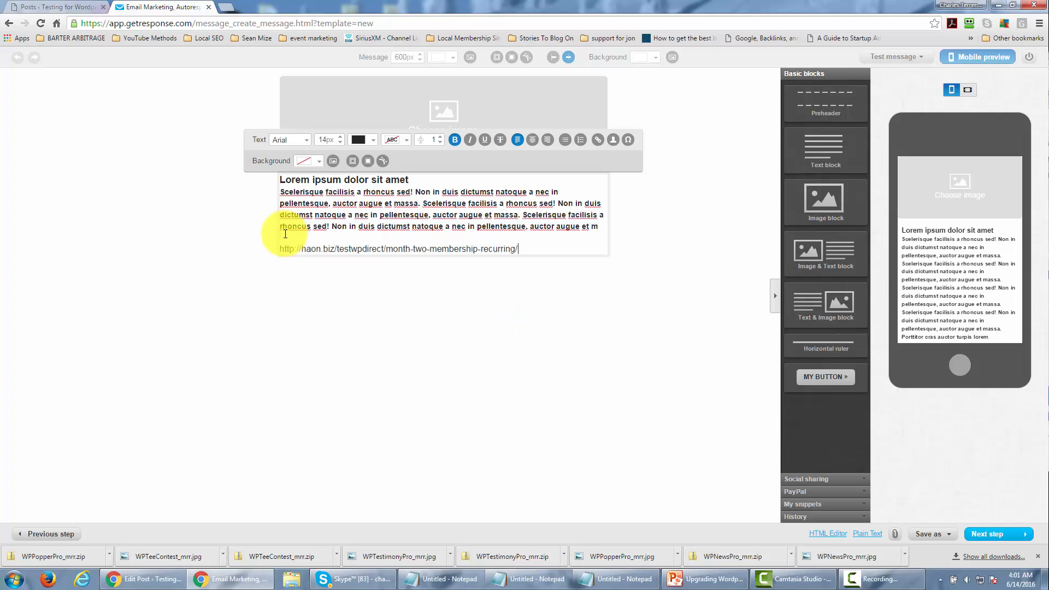
pyautogui.press('Return')
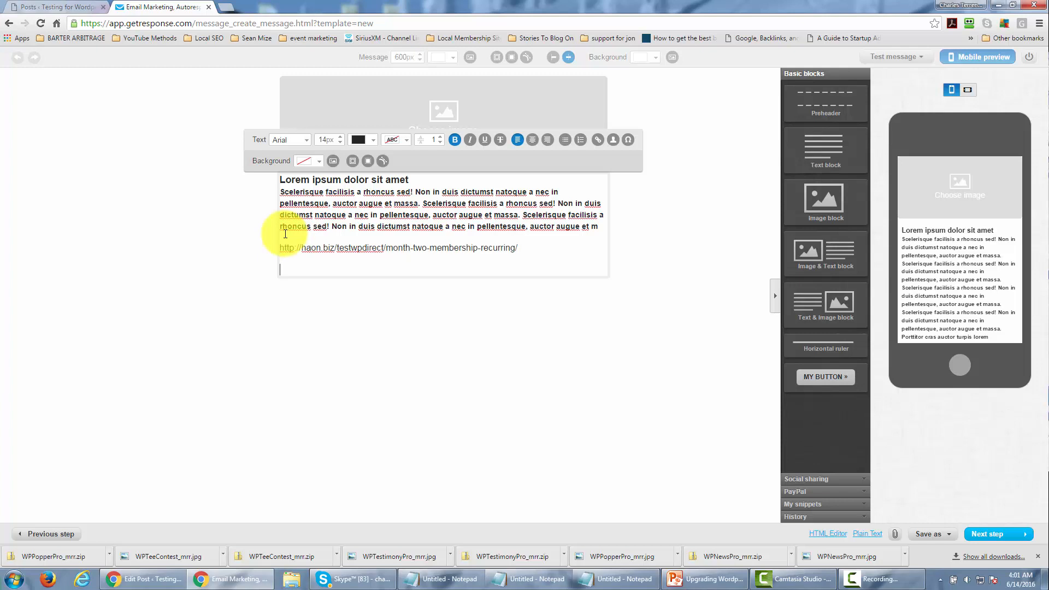
pyautogui.write('Signed')
pyautogui.press('Return')
pyautogui.write('Thoma')
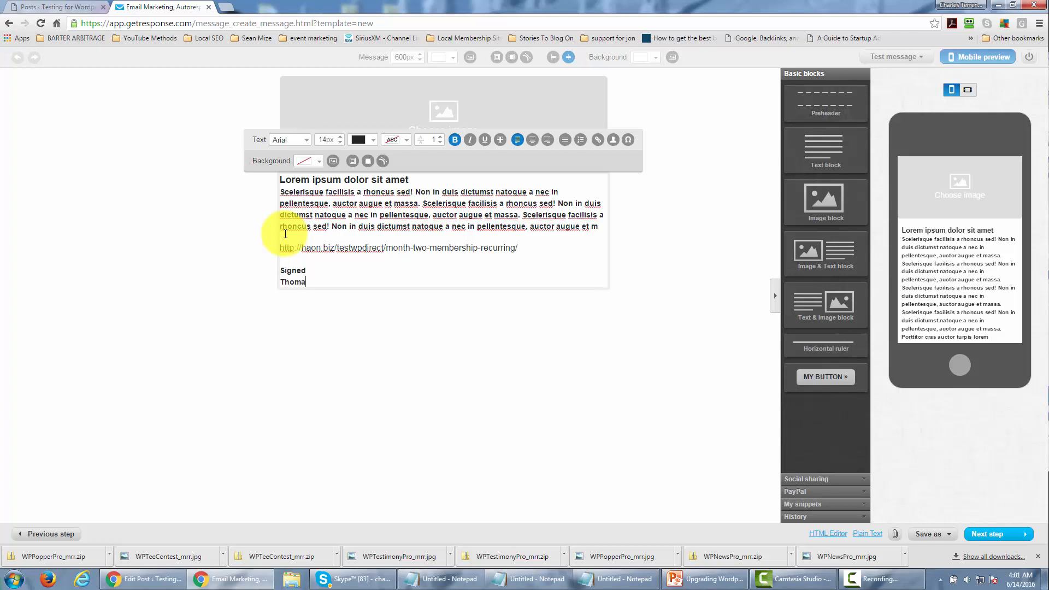
pyautogui.write('s the Marketer')
# Highlight the message's headline and pasted link in turn, and continue to the next step of the email setup
pyautogui.moveTo(413, 180); pyautogui.dragTo(245, 180)
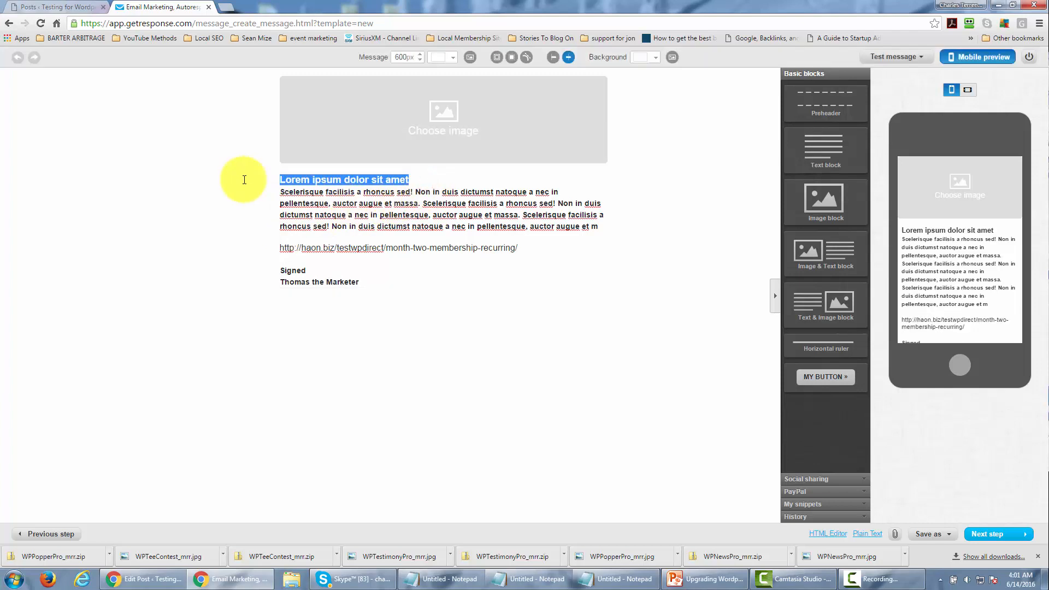
pyautogui.click(353, 215)
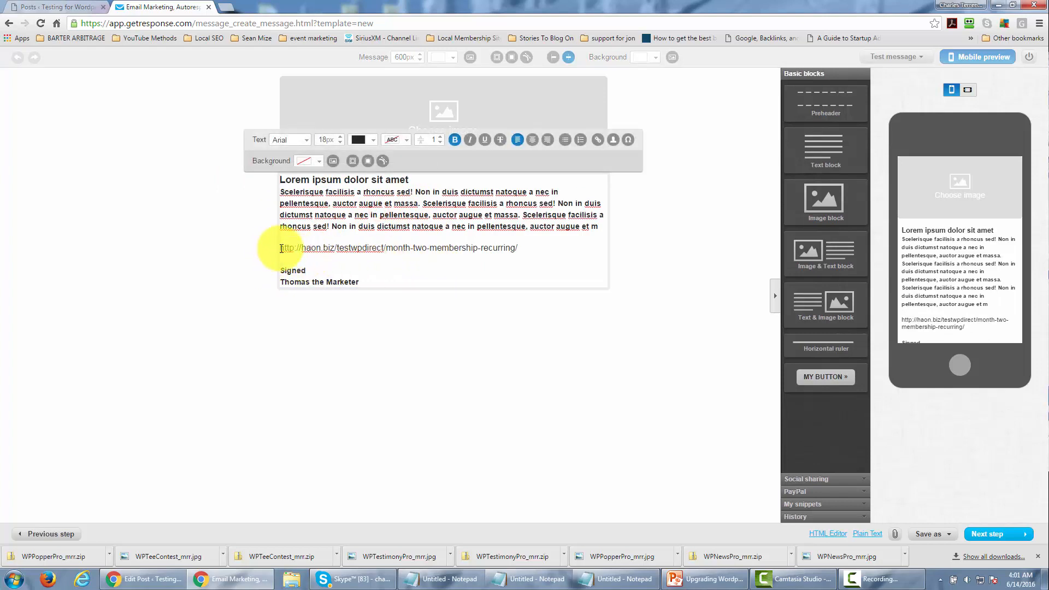
pyautogui.moveTo(282, 249); pyautogui.dragTo(544, 256)
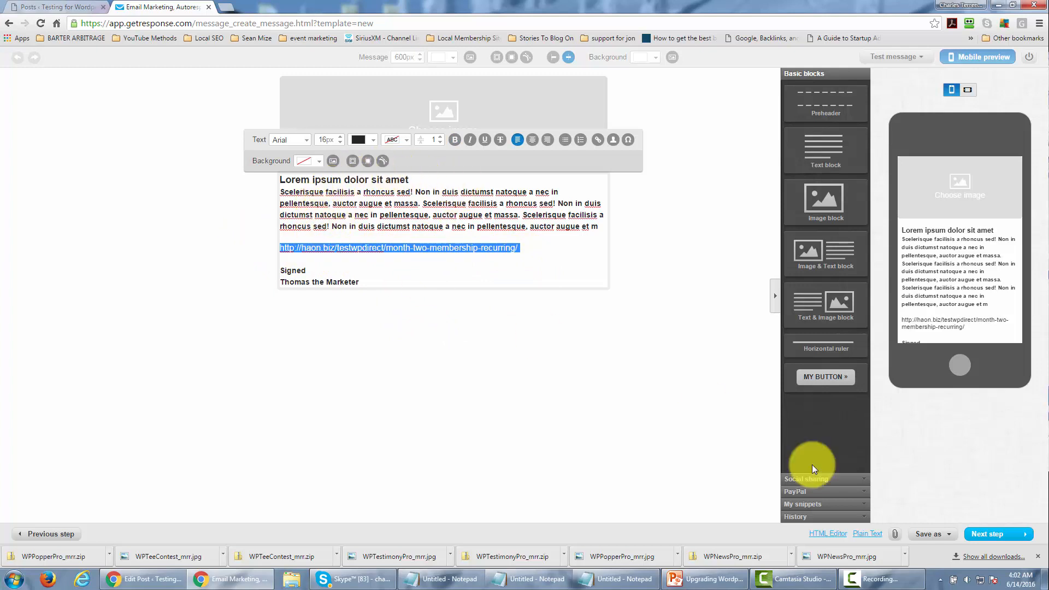
pyautogui.click(980, 536)
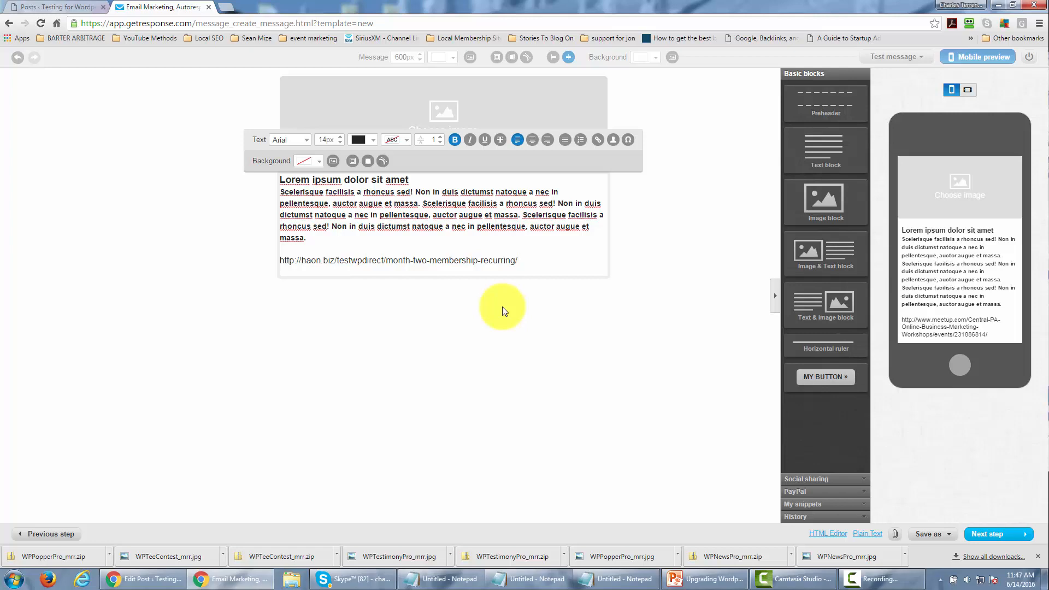
# Copy the link address of the "Month Three-Marketing Statistical Data" post in WordPress and return to the GetResponse email
pyautogui.click(57, 7)
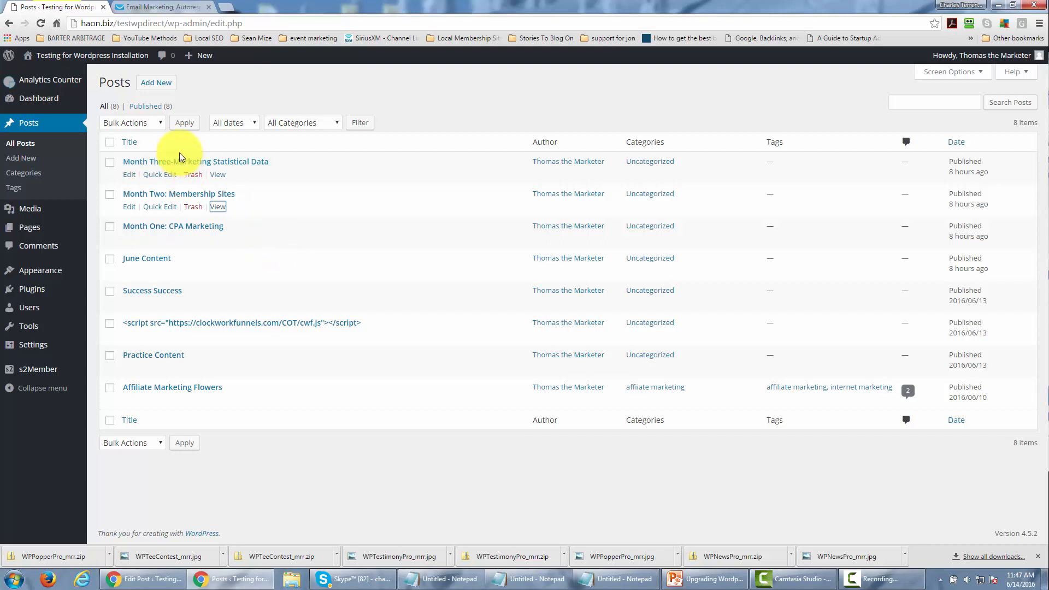
pyautogui.rightClick(220, 180)
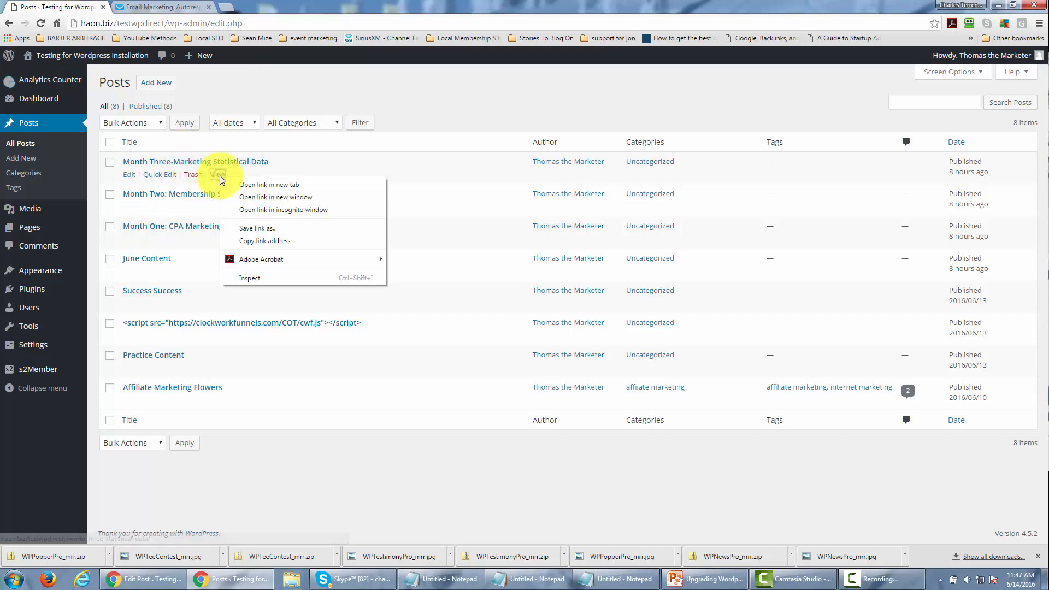
pyautogui.click(263, 238)
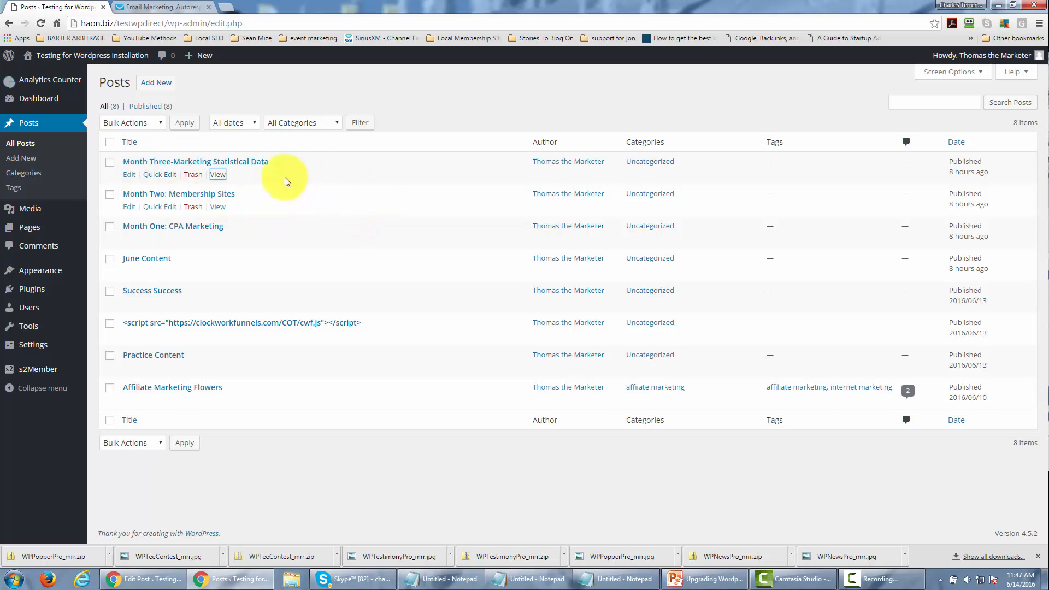
pyautogui.click(164, 7)
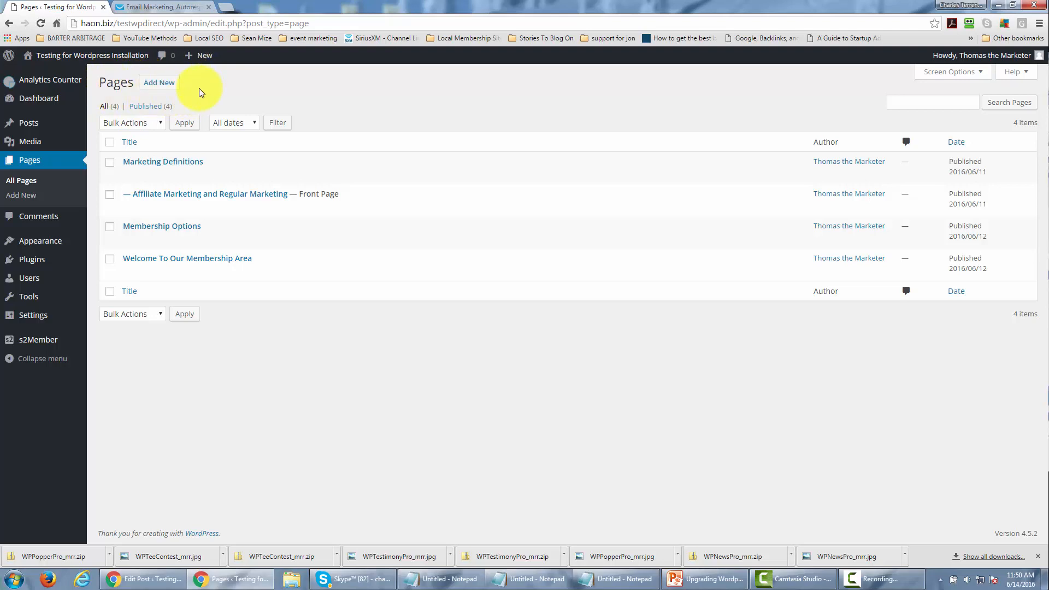
# Open the s2Member General Options in WordPress
pyautogui.click(122, 334)
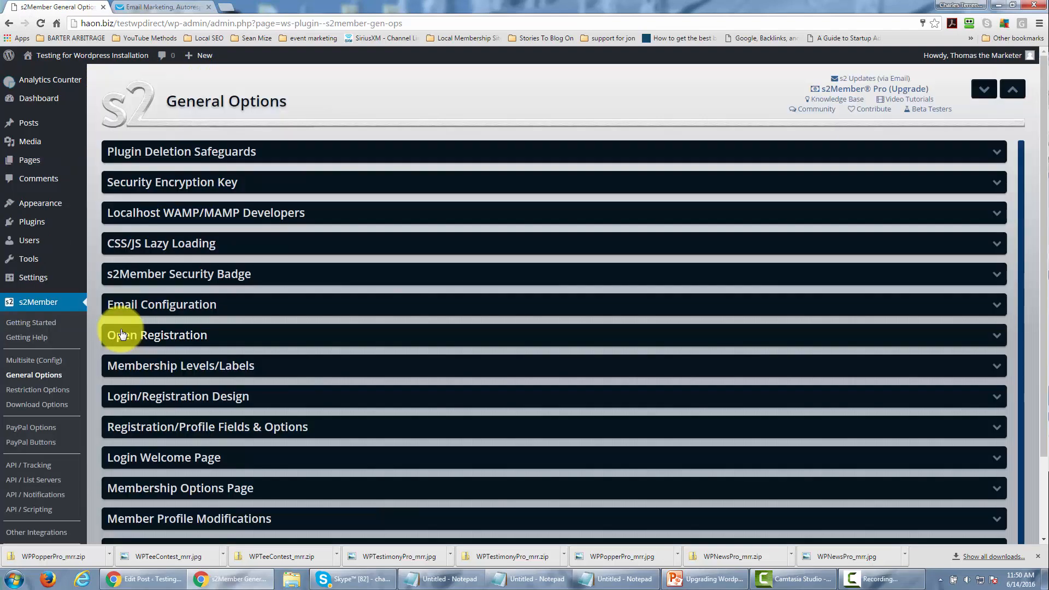